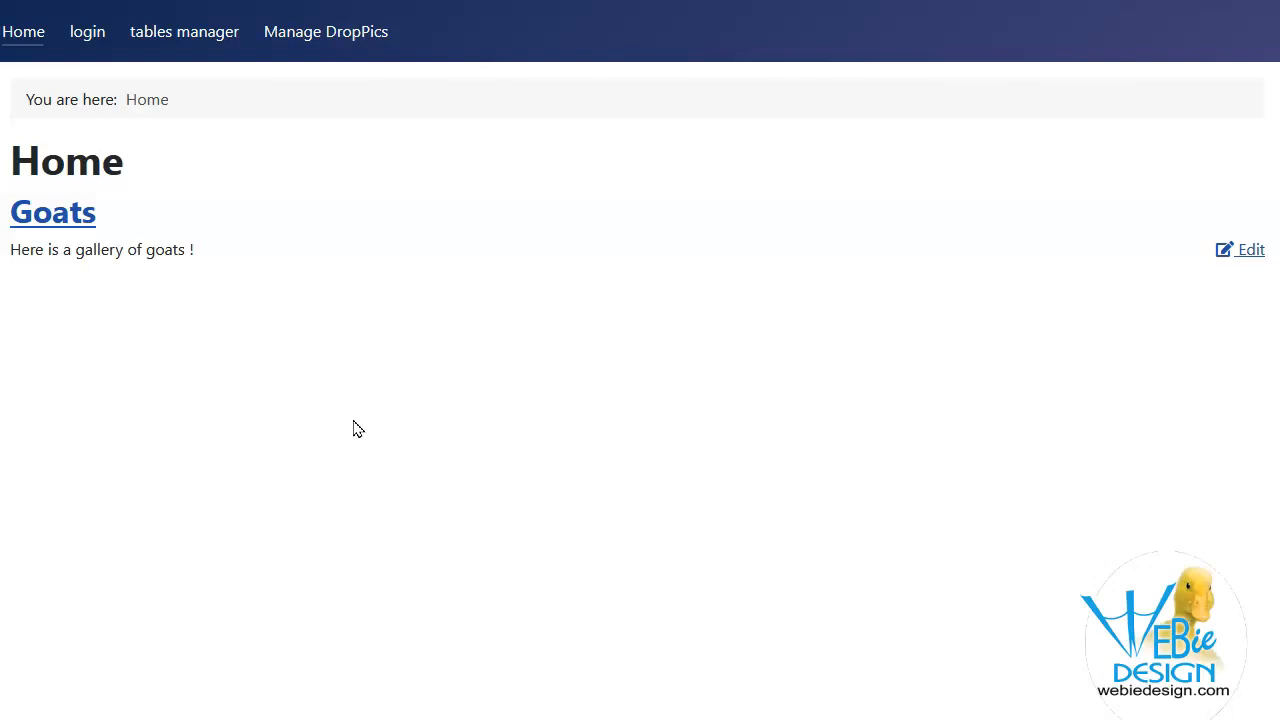
click(339, 431)
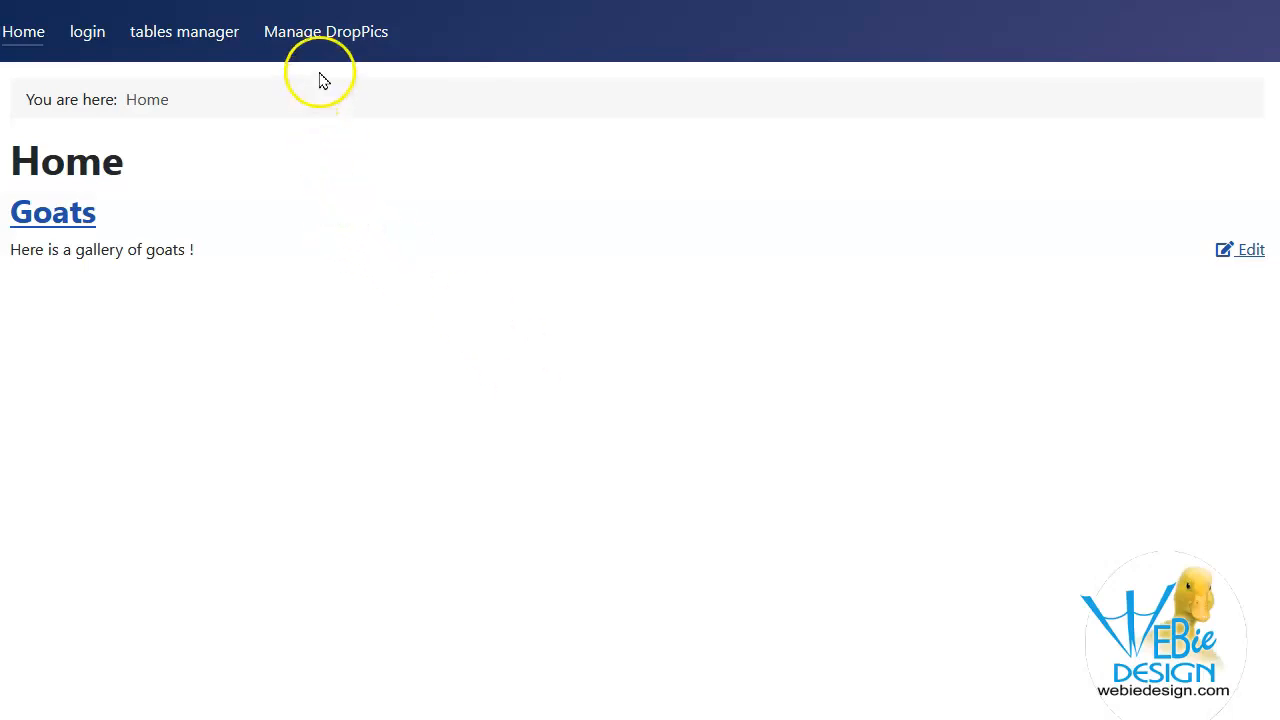
click(355, 38)
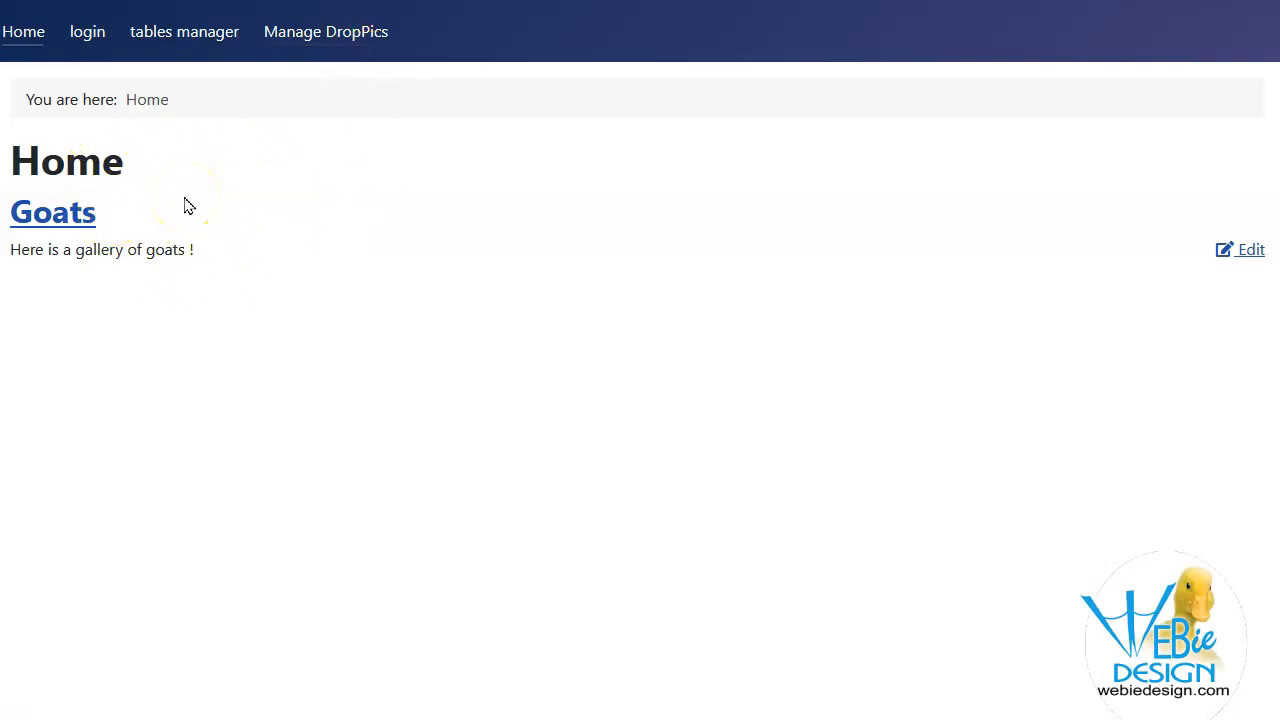
Open the Goats article for editing and start a new line below the text "Here is a gallery of goats !".
click(1244, 257)
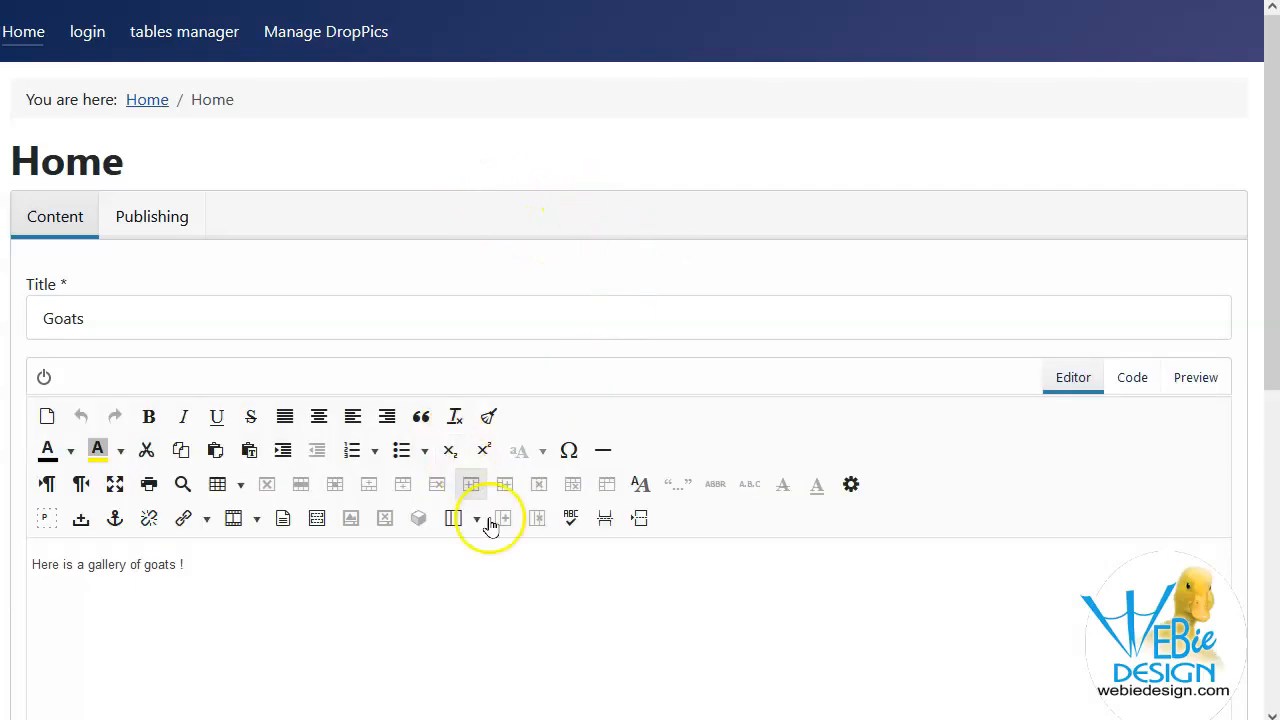
scroll(526, 605, down, 3)
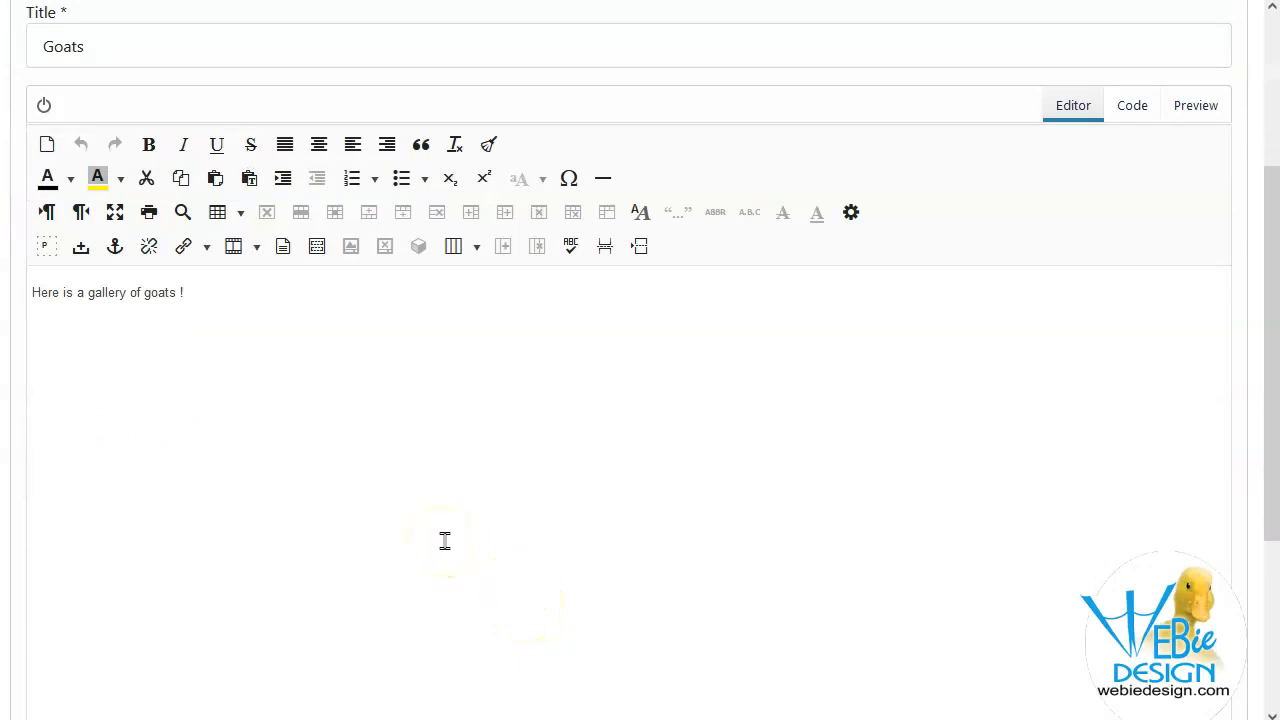
click(235, 297)
key(Return)
scroll(657, 454, down, 3)
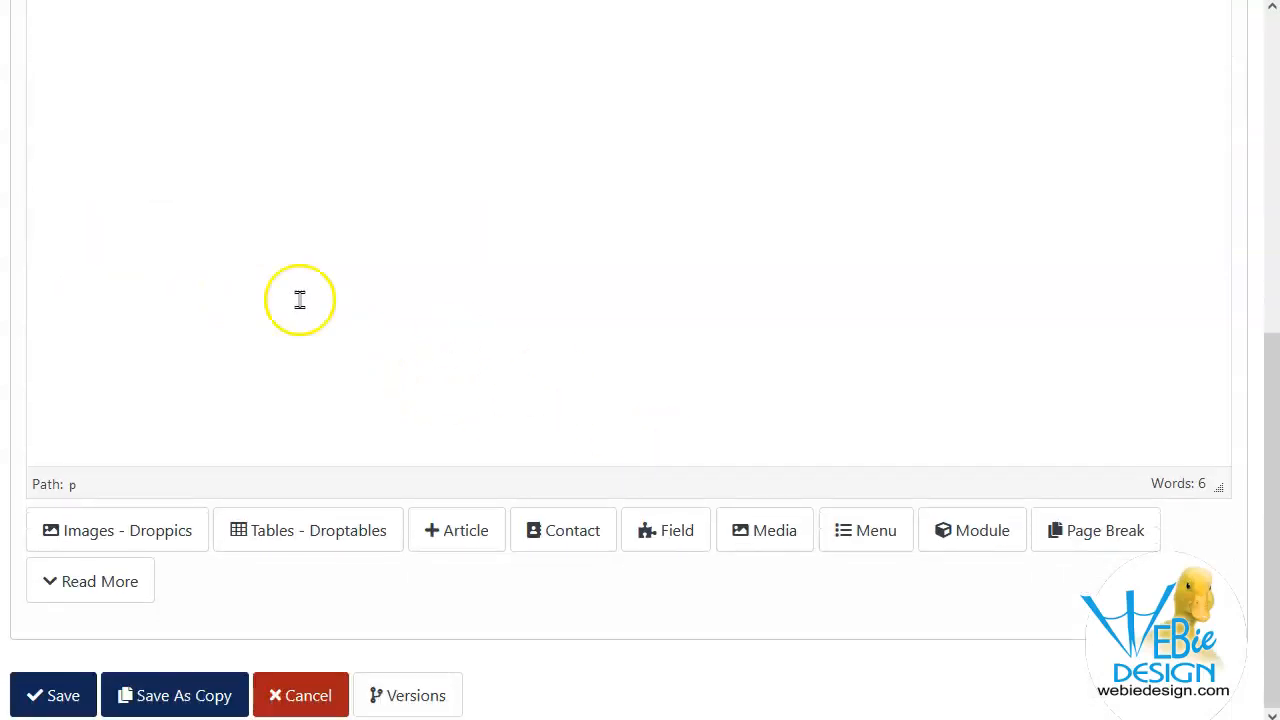
Create a new album in the Droppics image manager and name it goats.
click(155, 536)
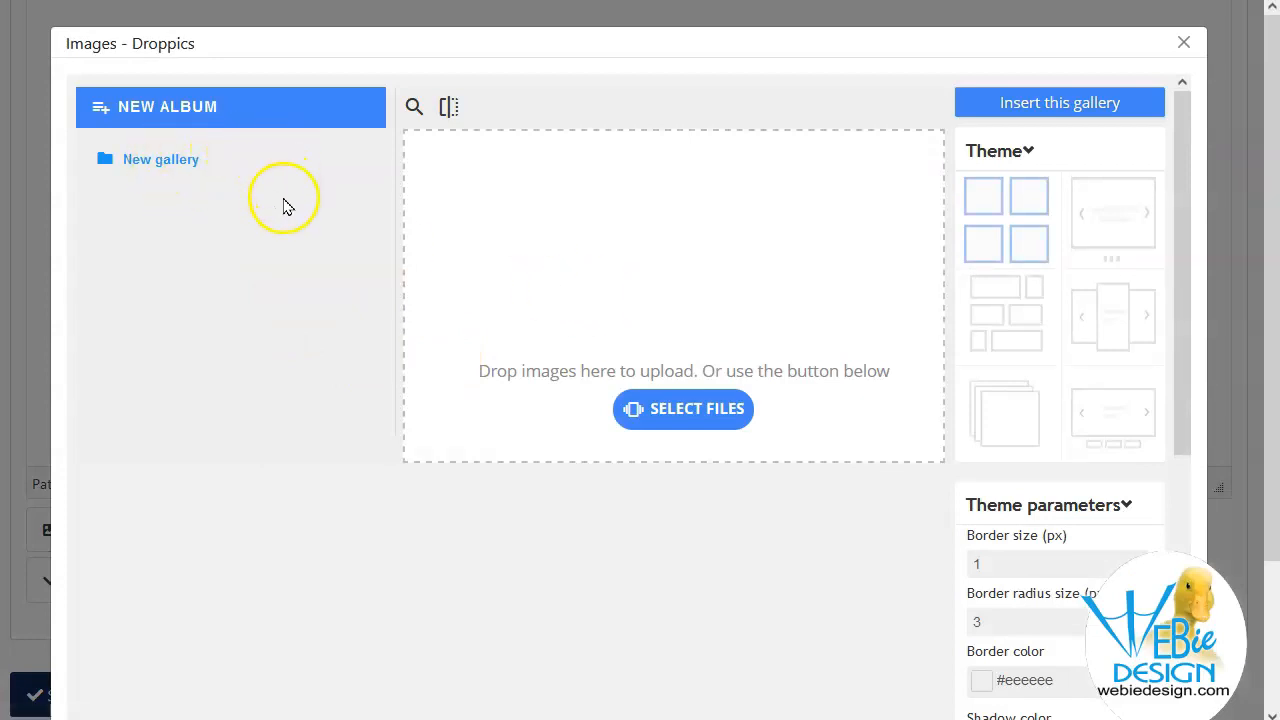
click(190, 116)
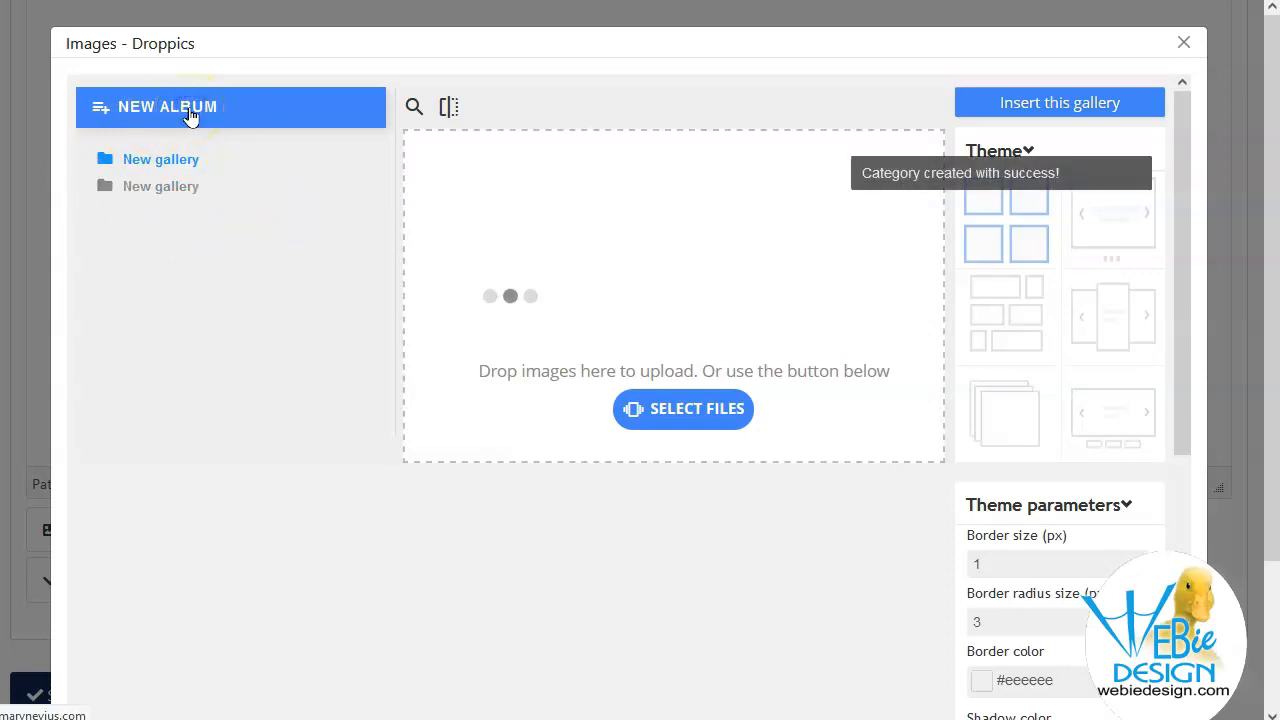
click(214, 189)
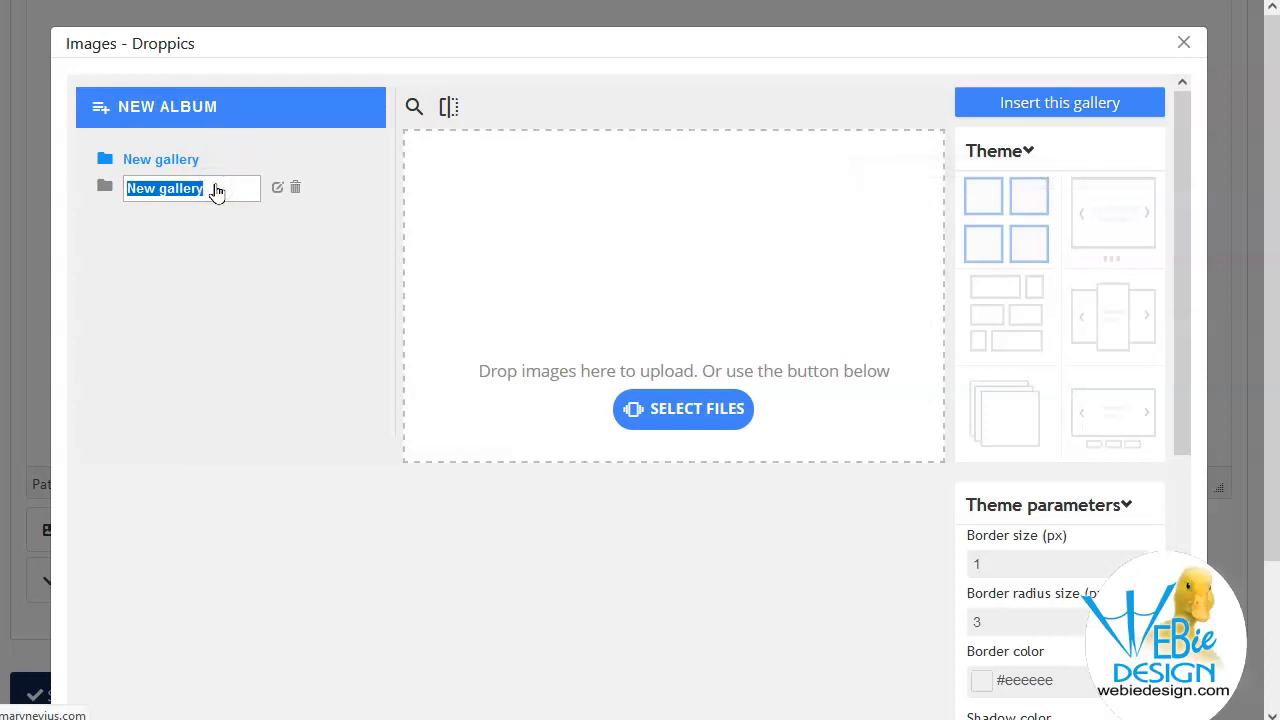
text(goats)
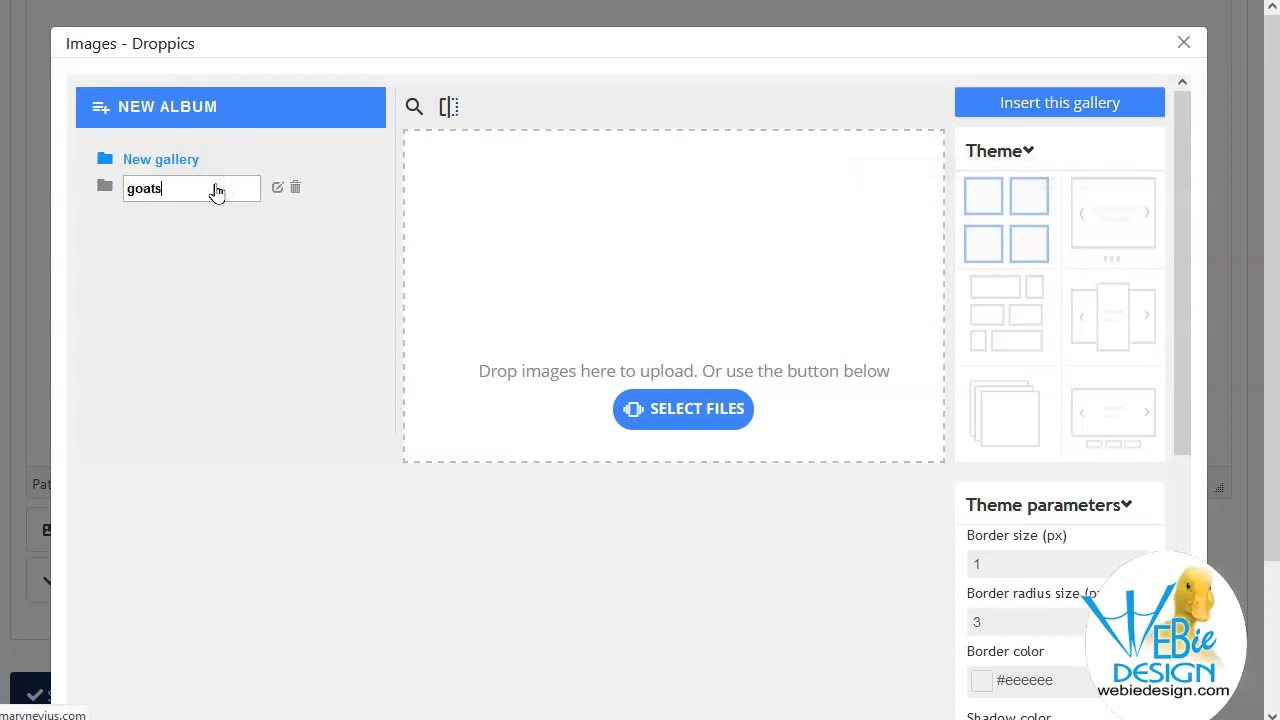
key(Return)
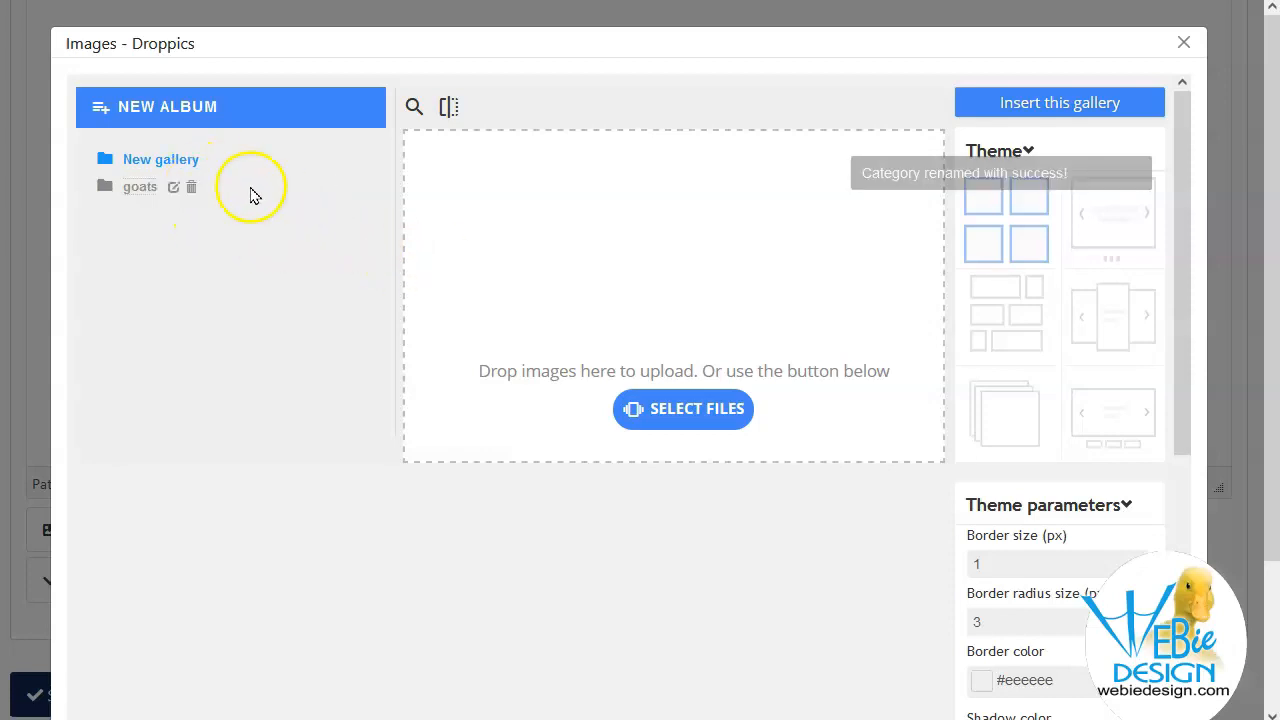
Select the goats album and upload the goat photos into it.
click(109, 188)
drag(109, 188, 126, 191)
click(131, 189)
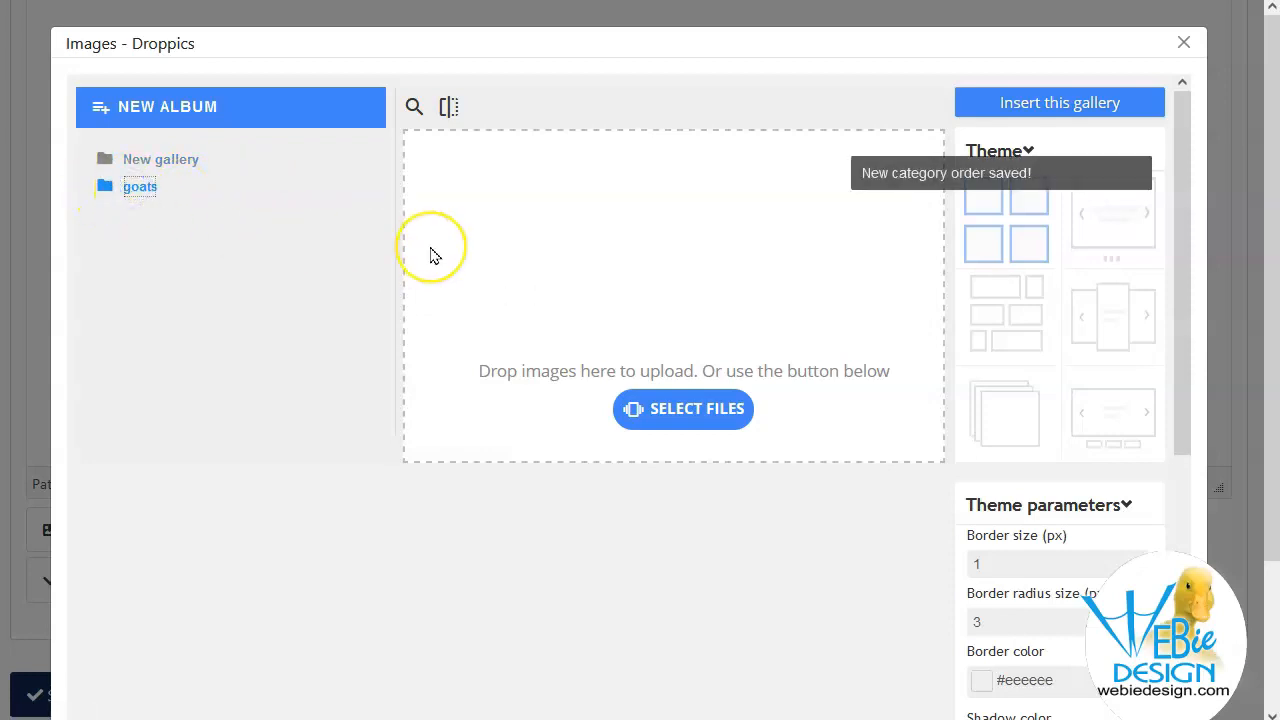
click(644, 114)
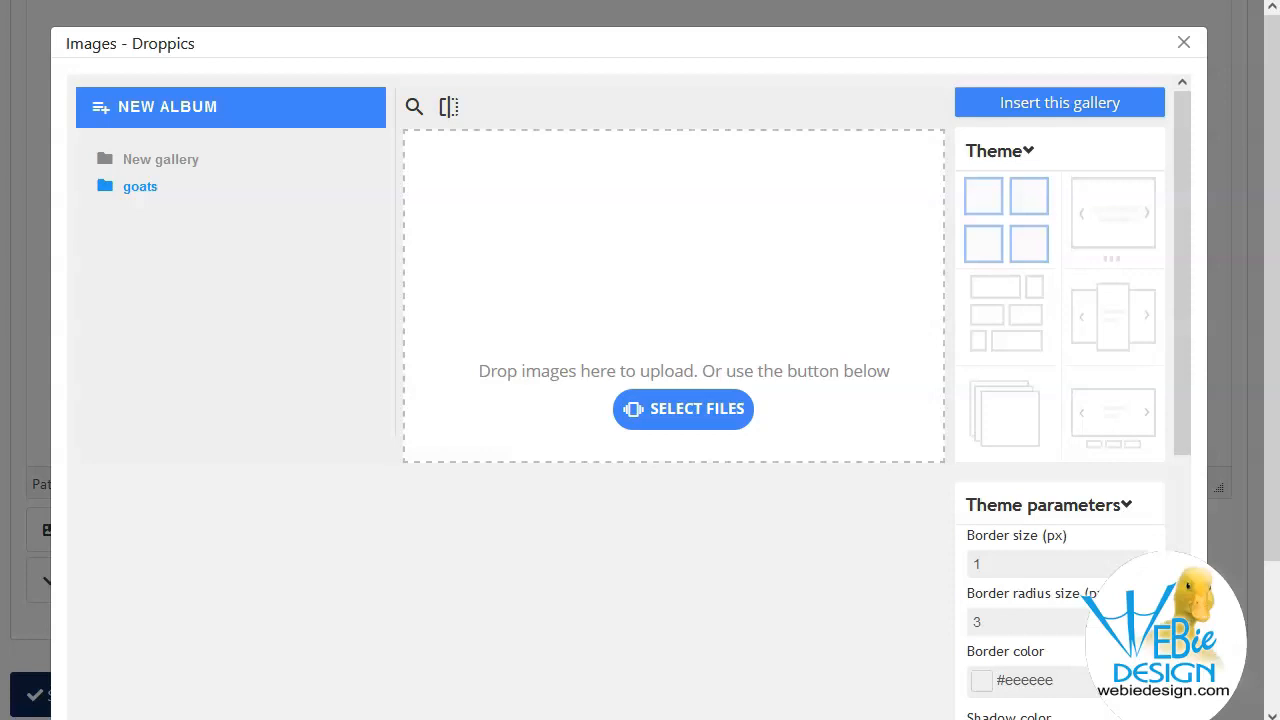
drag(1279, 280, 714, 337)
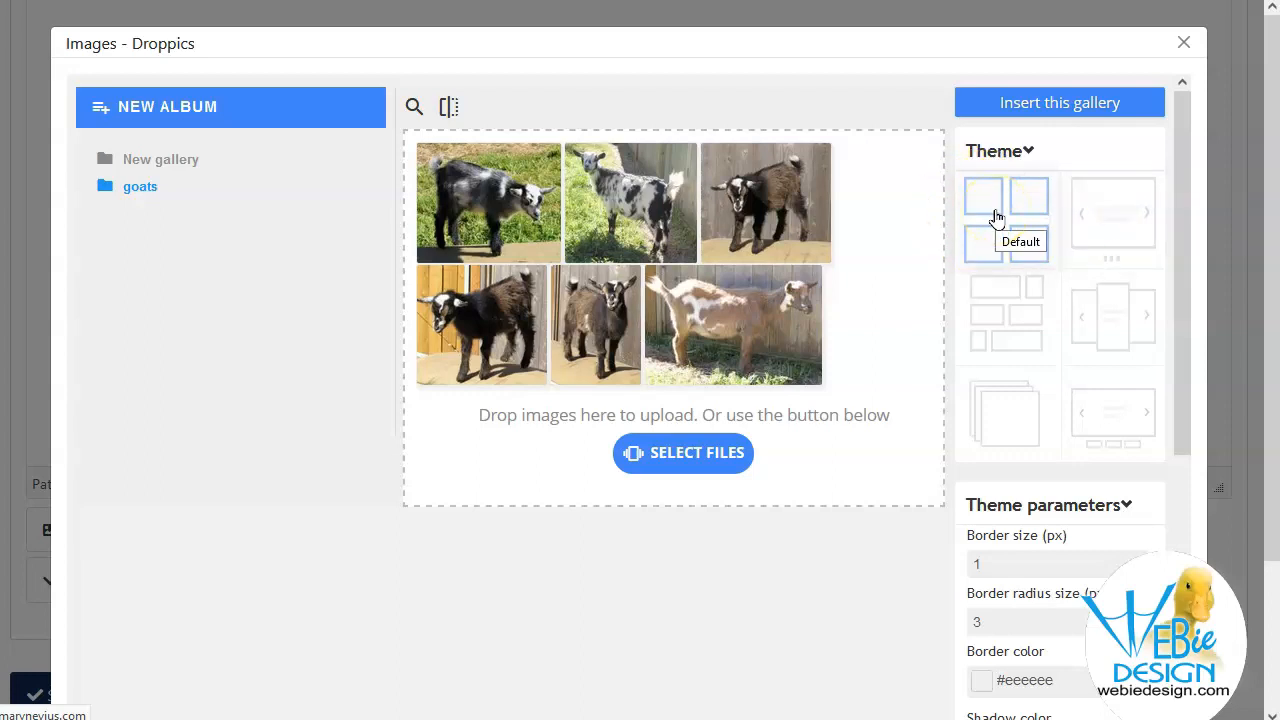
Apply the staggered grid theme to the goats gallery and save it with a columns width of 400 pixels.
click(1103, 221)
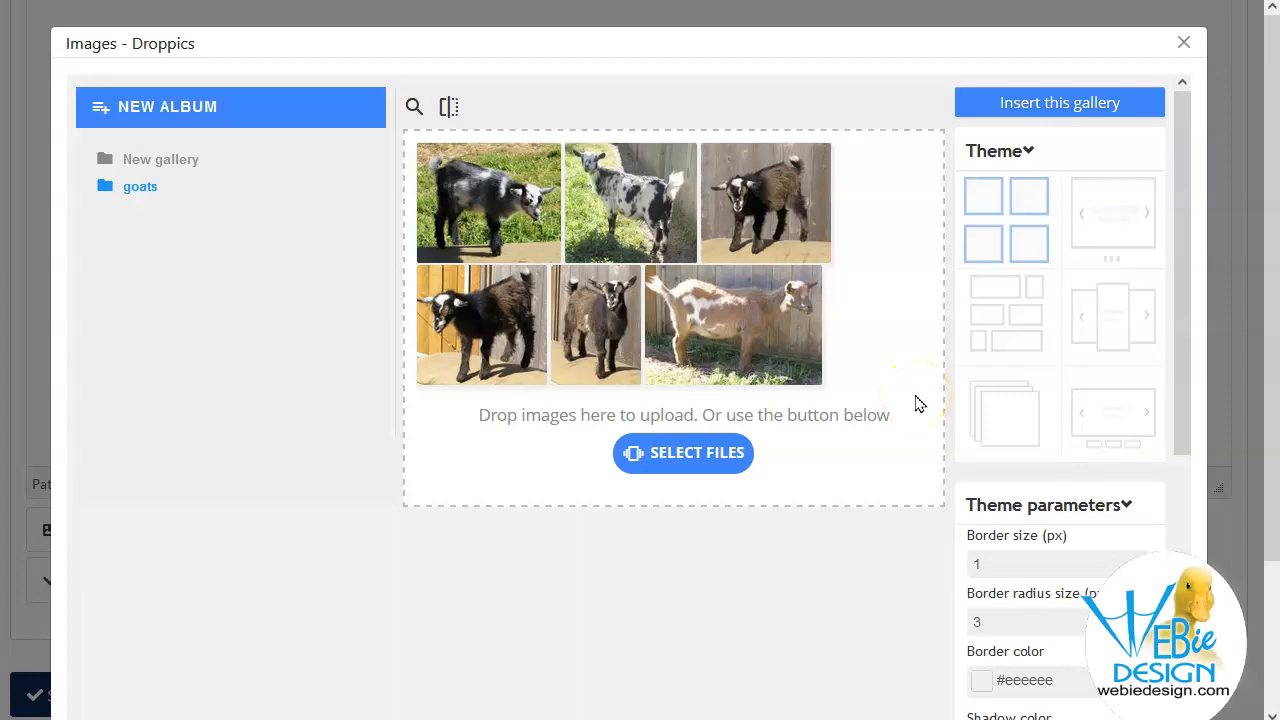
click(1008, 312)
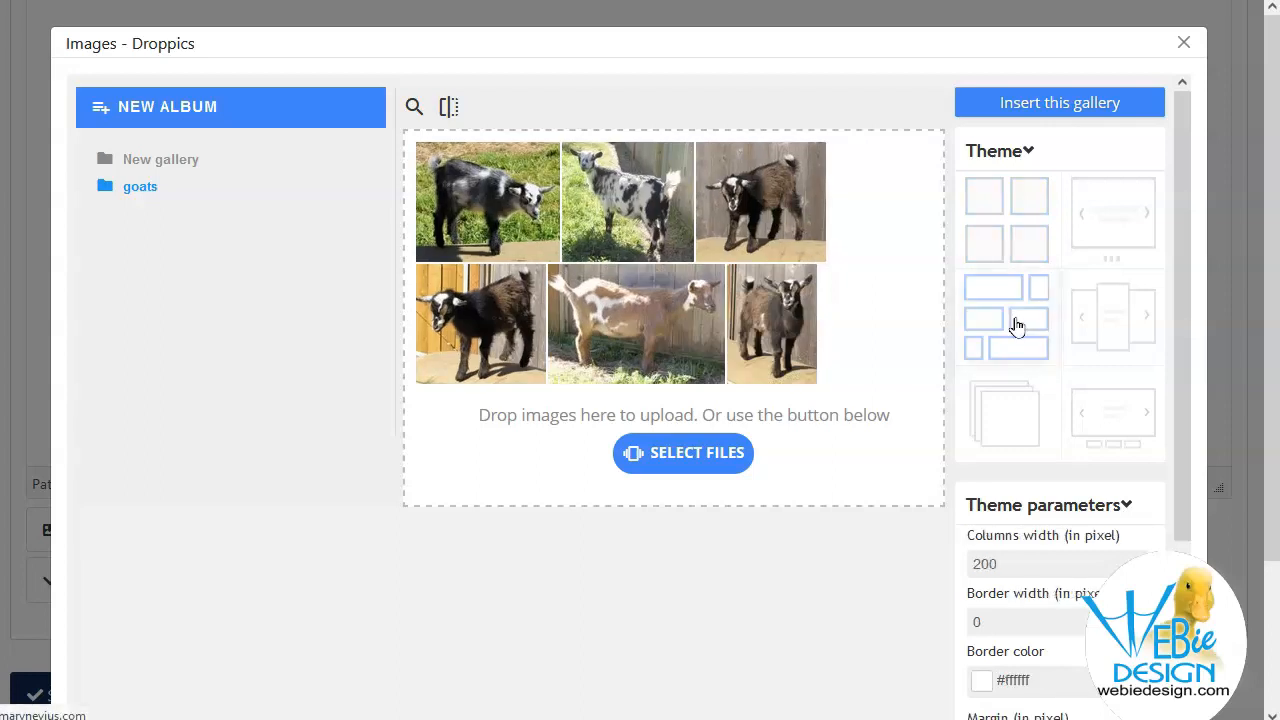
drag(1180, 315, 1192, 540)
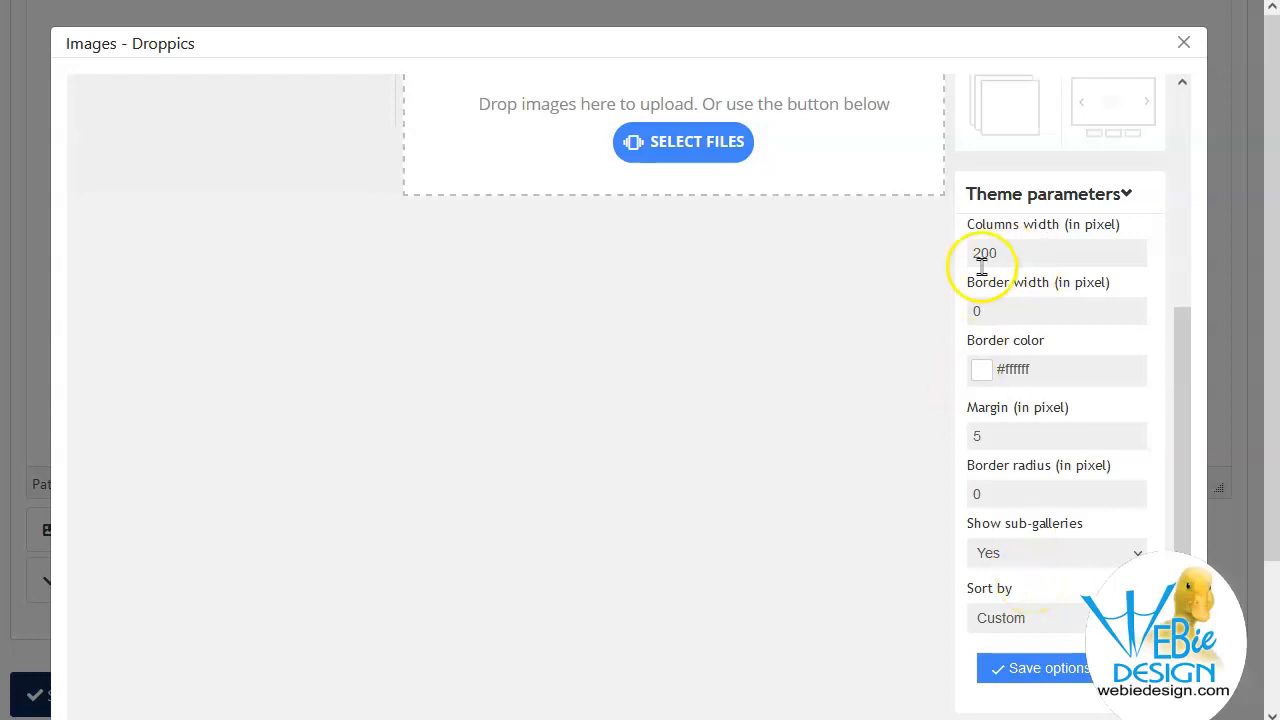
drag(982, 253, 958, 253)
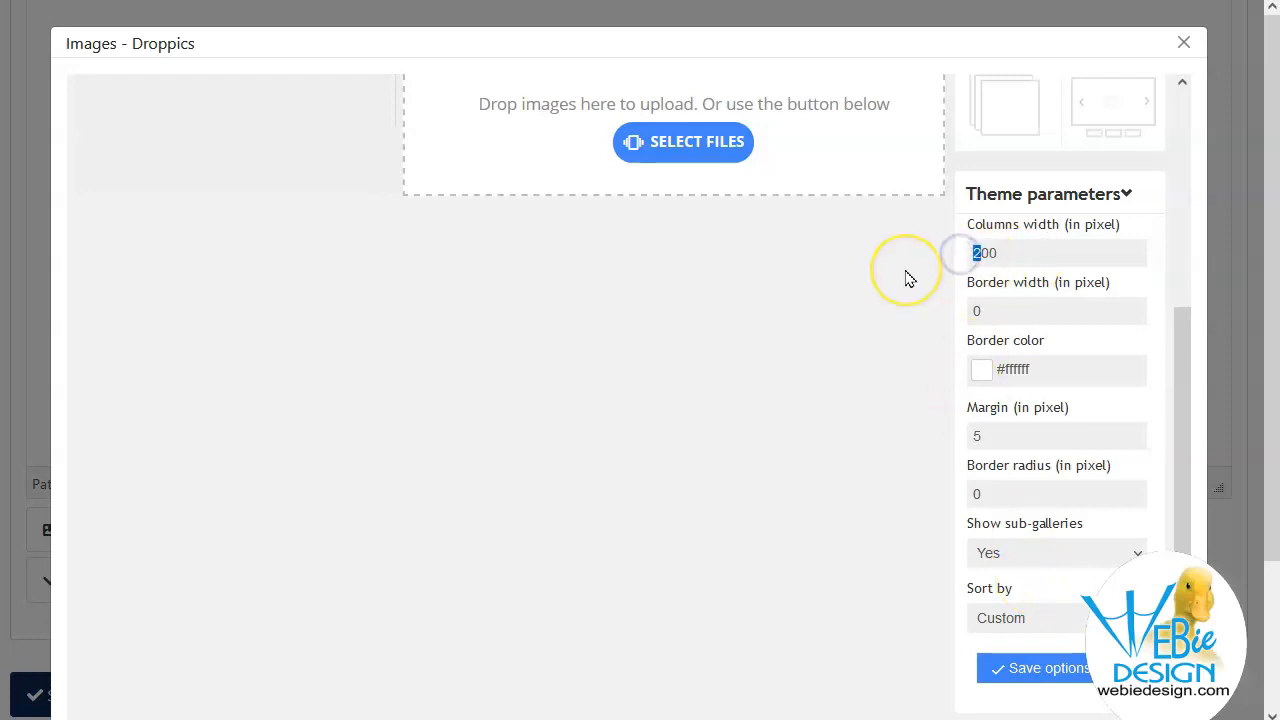
text(4)
click(1011, 250)
click(1048, 672)
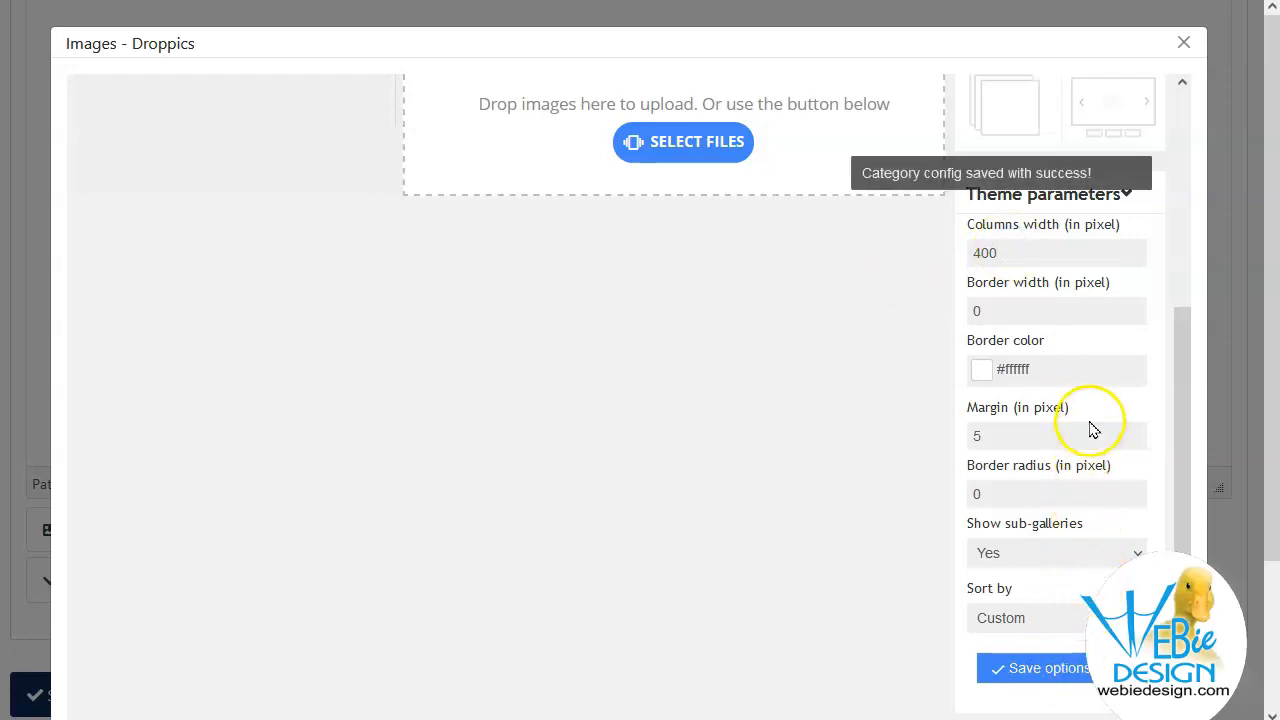
Insert the goats gallery into the article and save the article.
scroll(1091, 423, up, 3)
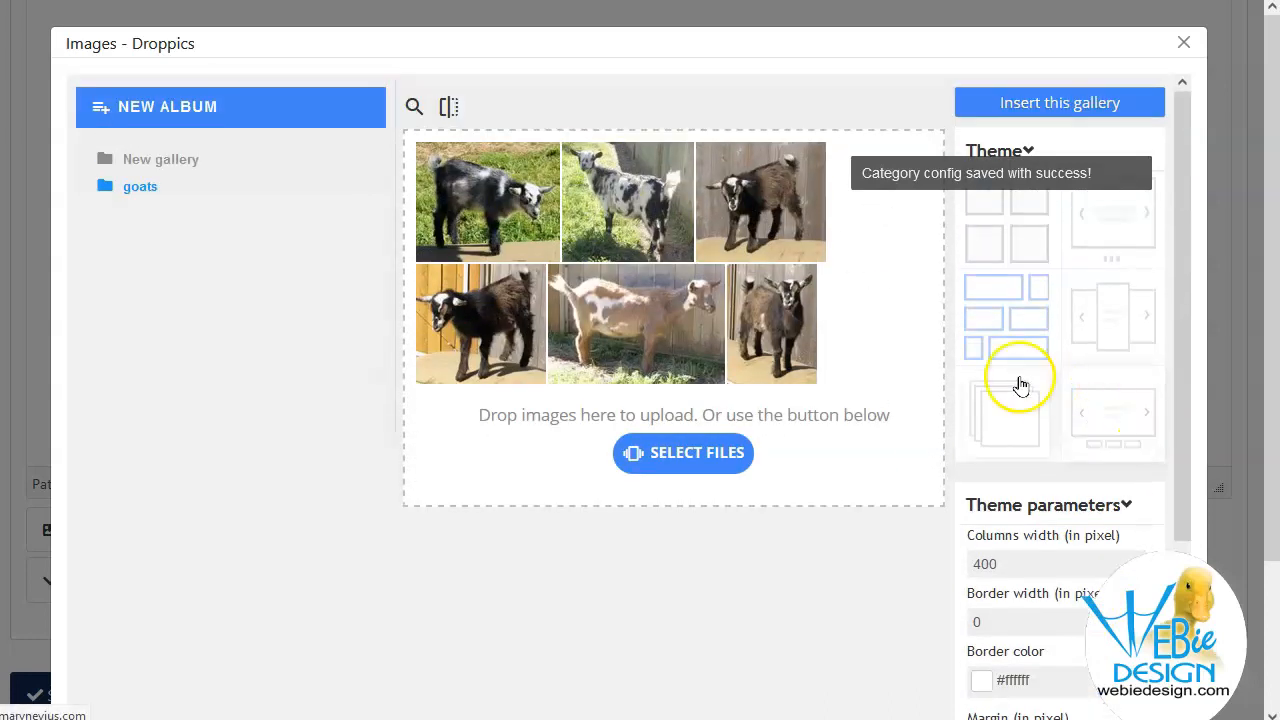
click(1035, 101)
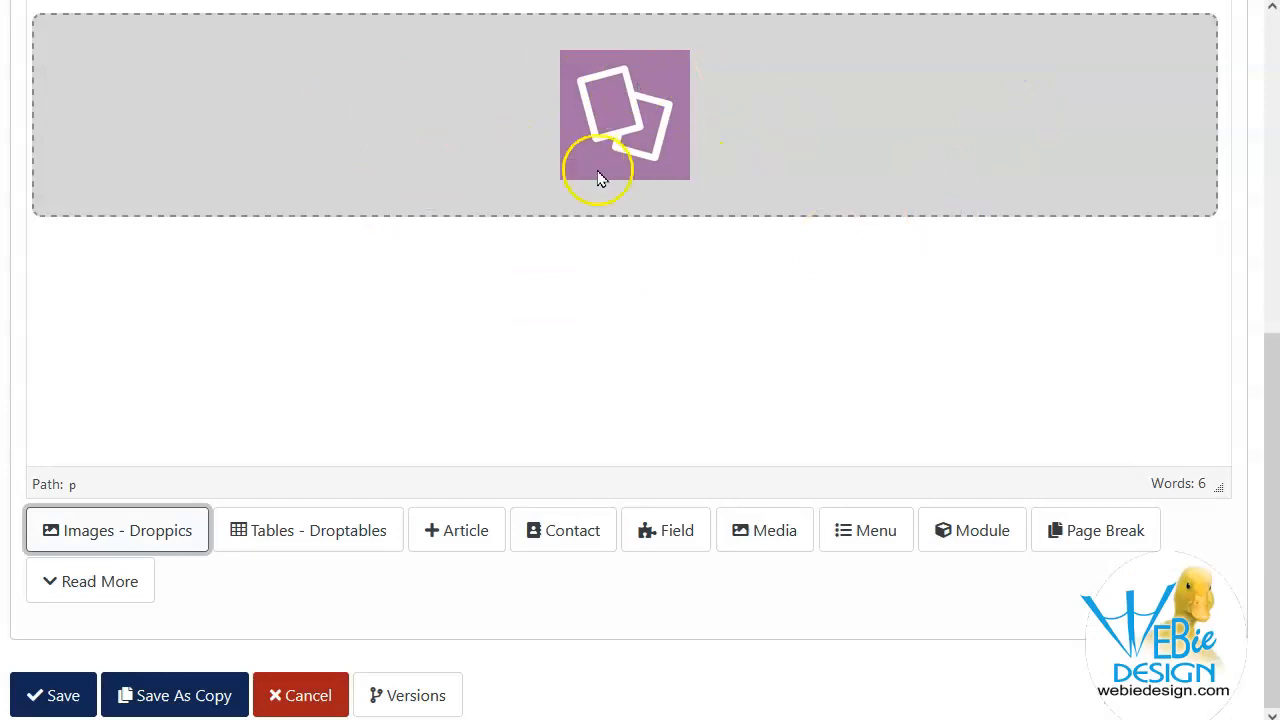
scroll(816, 334, up, 6)
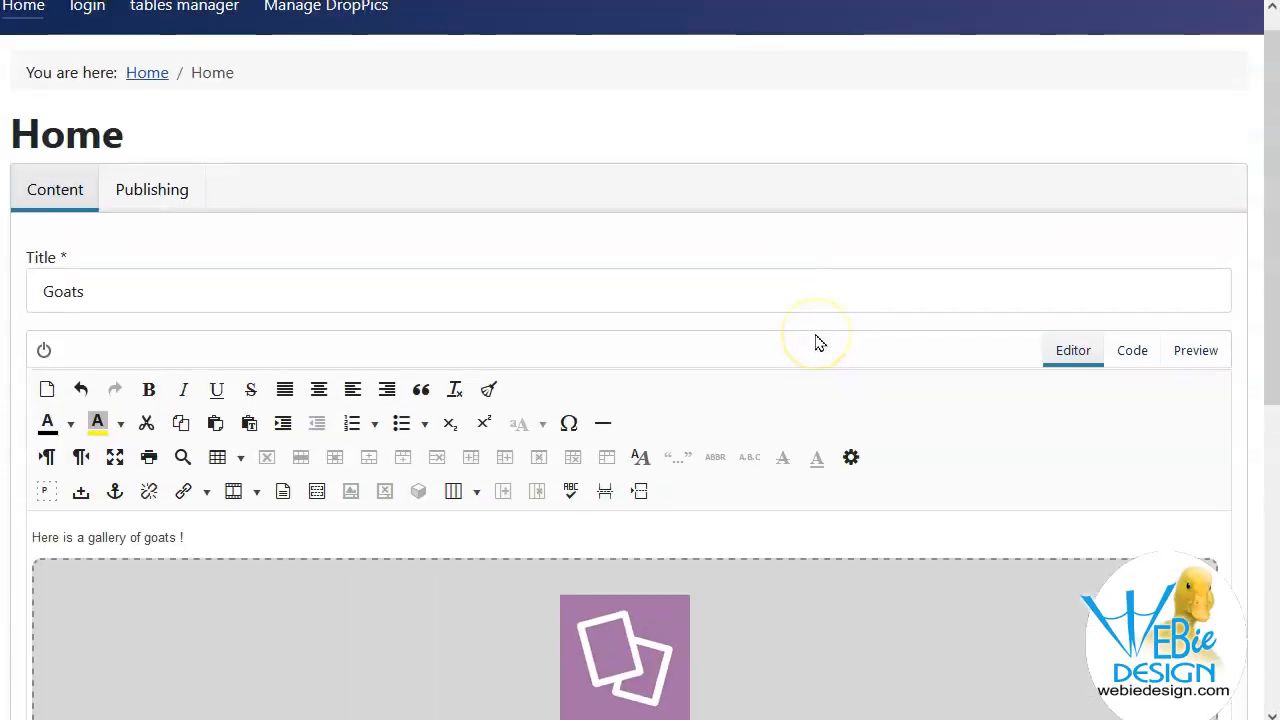
scroll(816, 334, down, 5)
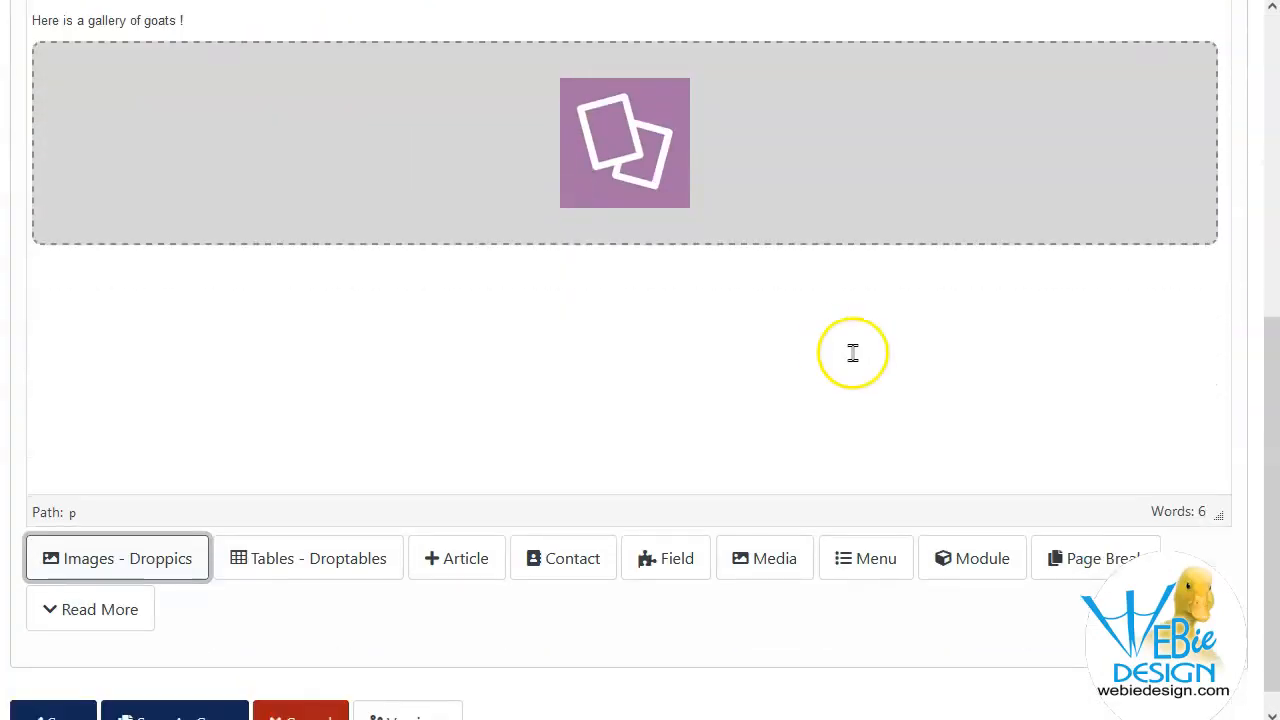
scroll(510, 560, down, 1)
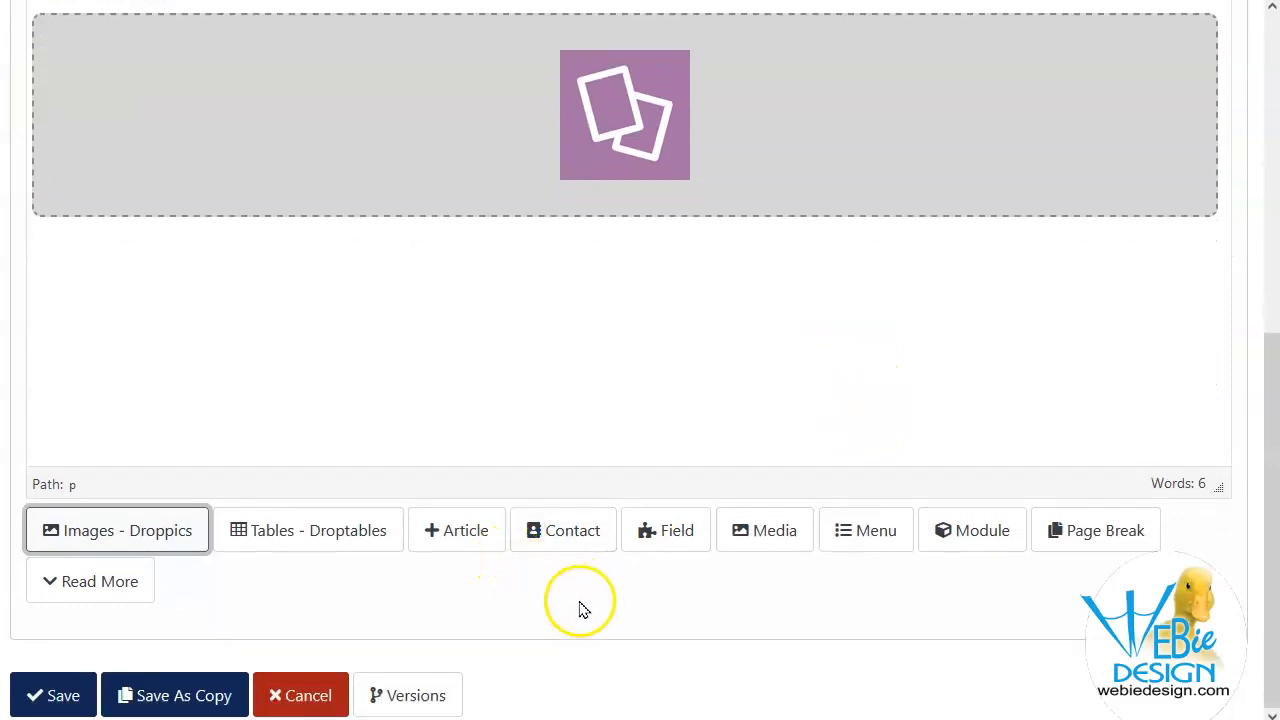
click(66, 688)
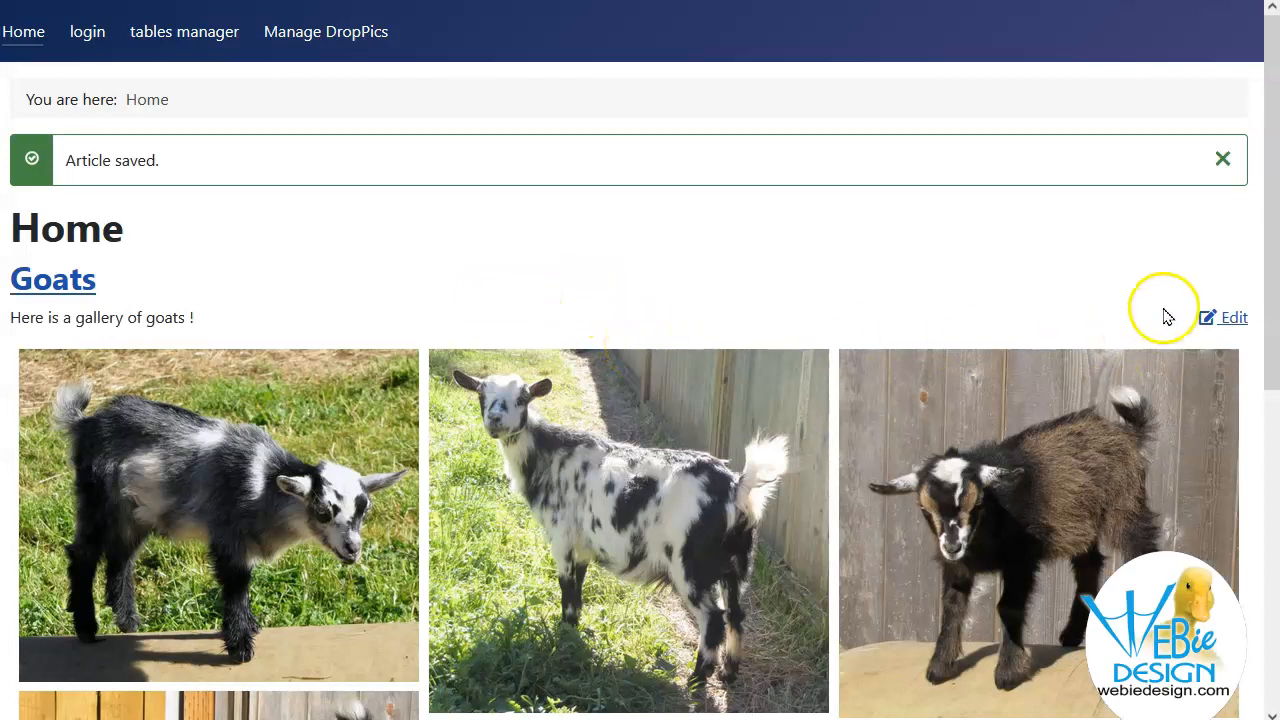
Review the published goat gallery, then reopen the article for editing and open the inserted gallery in Droppics.
scroll(1260, 263, down, 4)
scroll(1260, 263, down, 1)
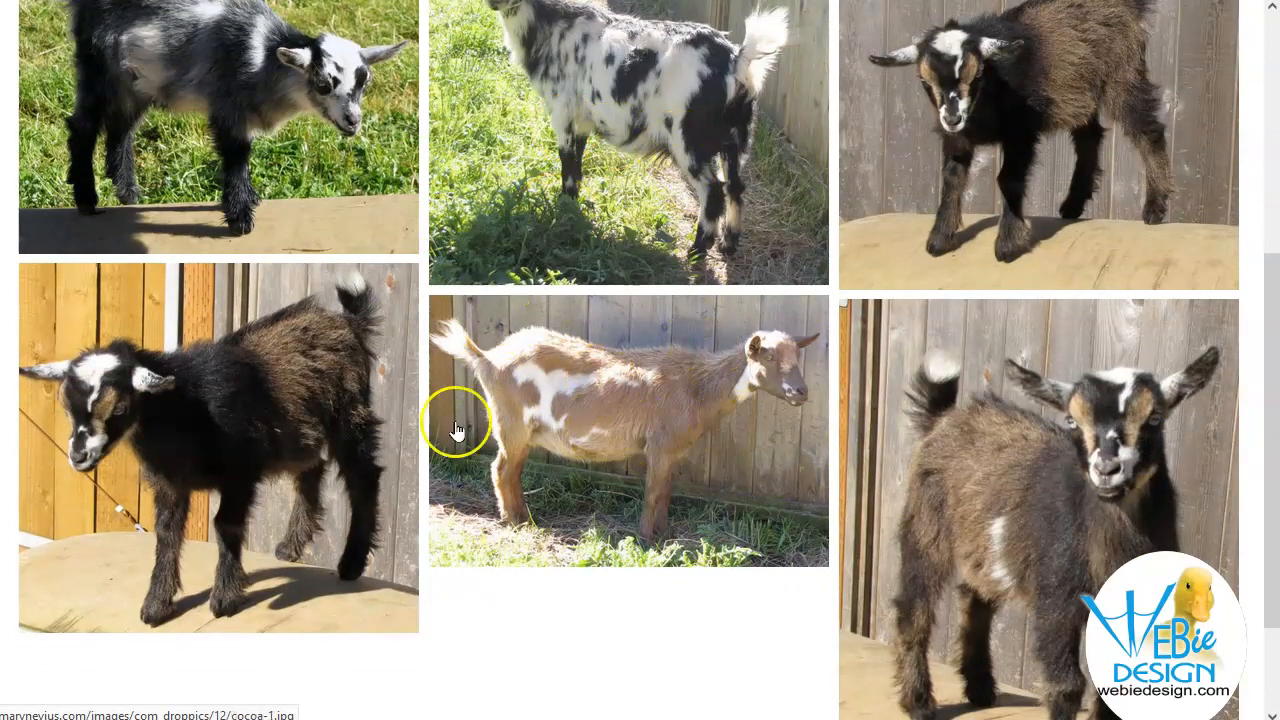
drag(1266, 431, 1237, 130)
click(1234, 320)
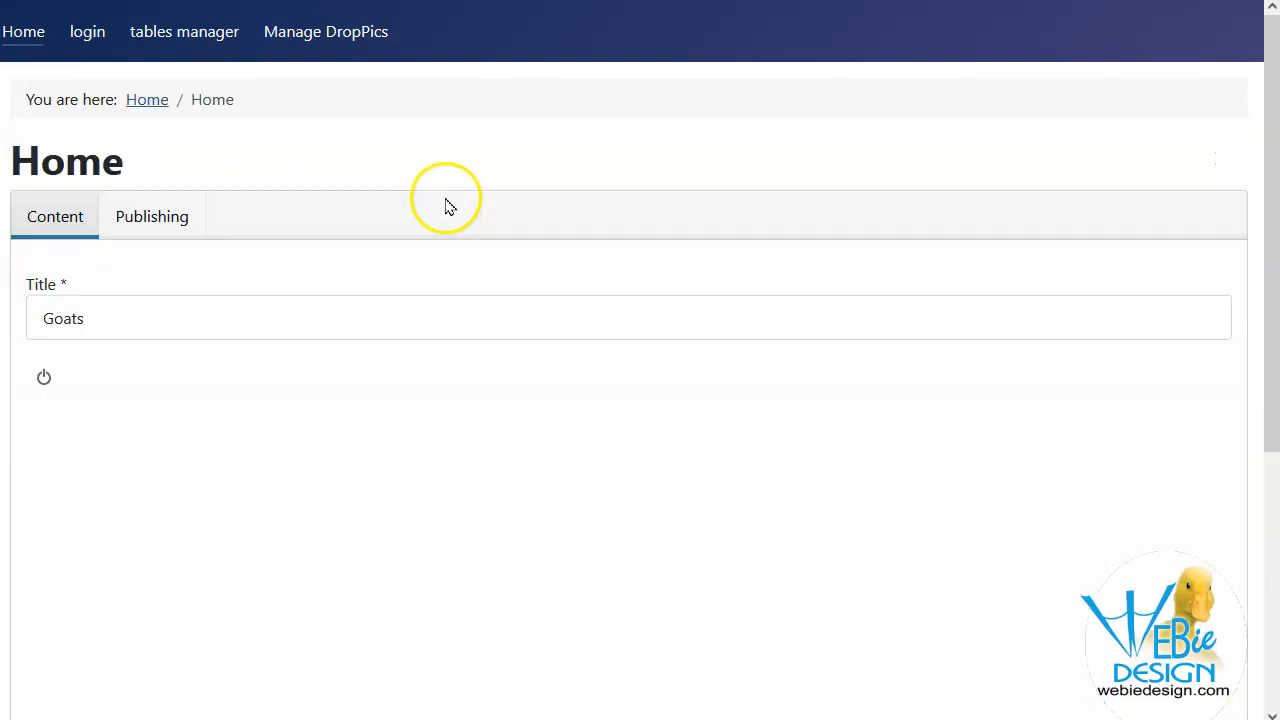
scroll(535, 275, down, 4)
click(551, 296)
scroll(300, 477, down, 2)
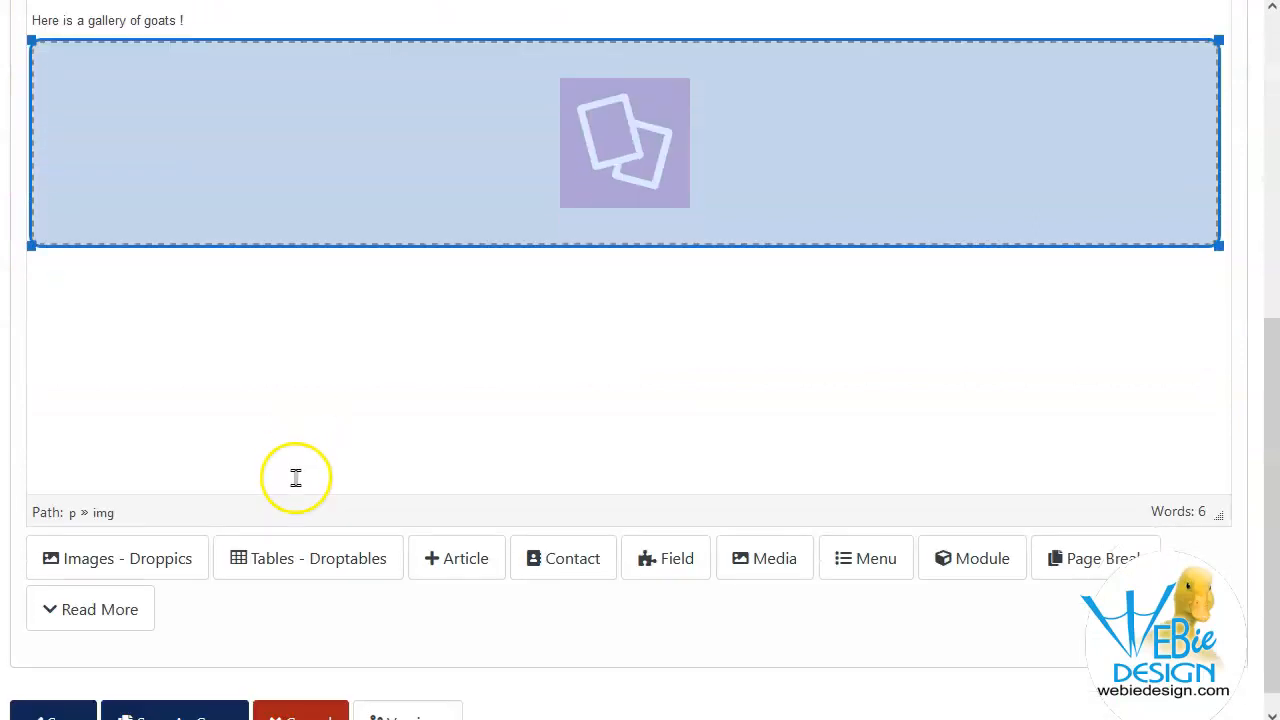
click(158, 556)
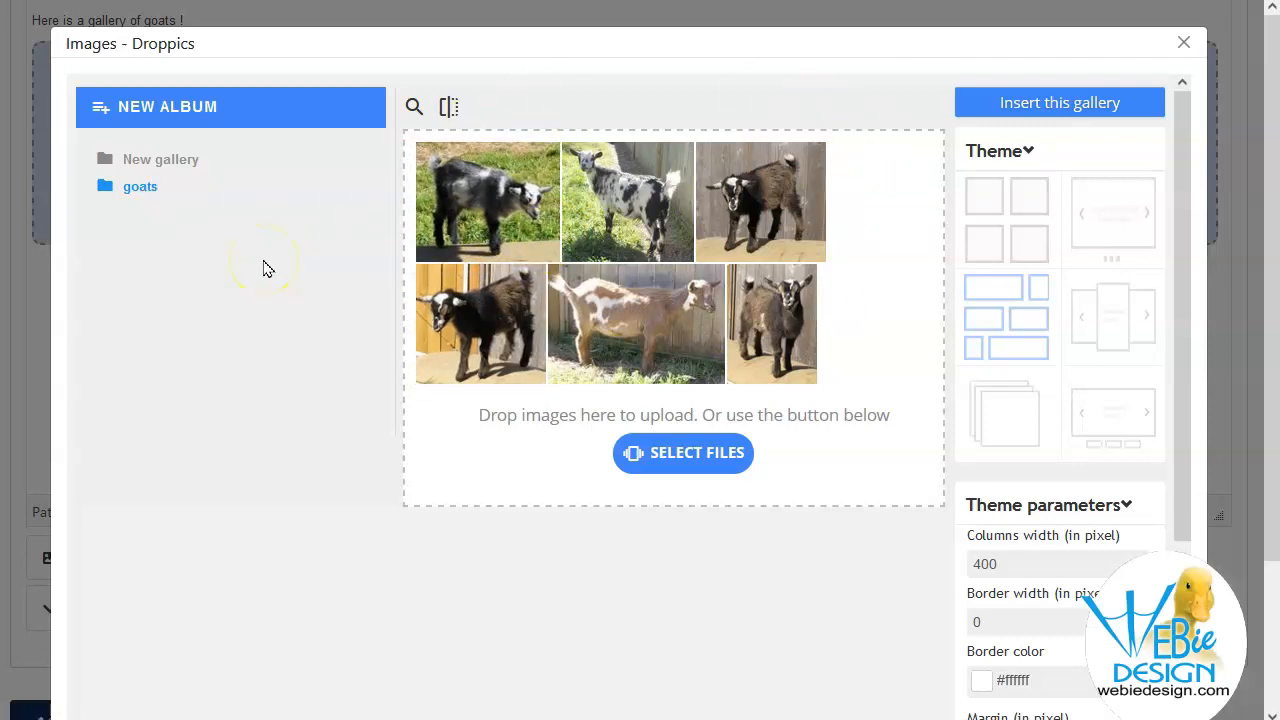
Switch the goats gallery to the slider theme with thumbnails underneath and set its width to 600 pixels.
click(203, 120)
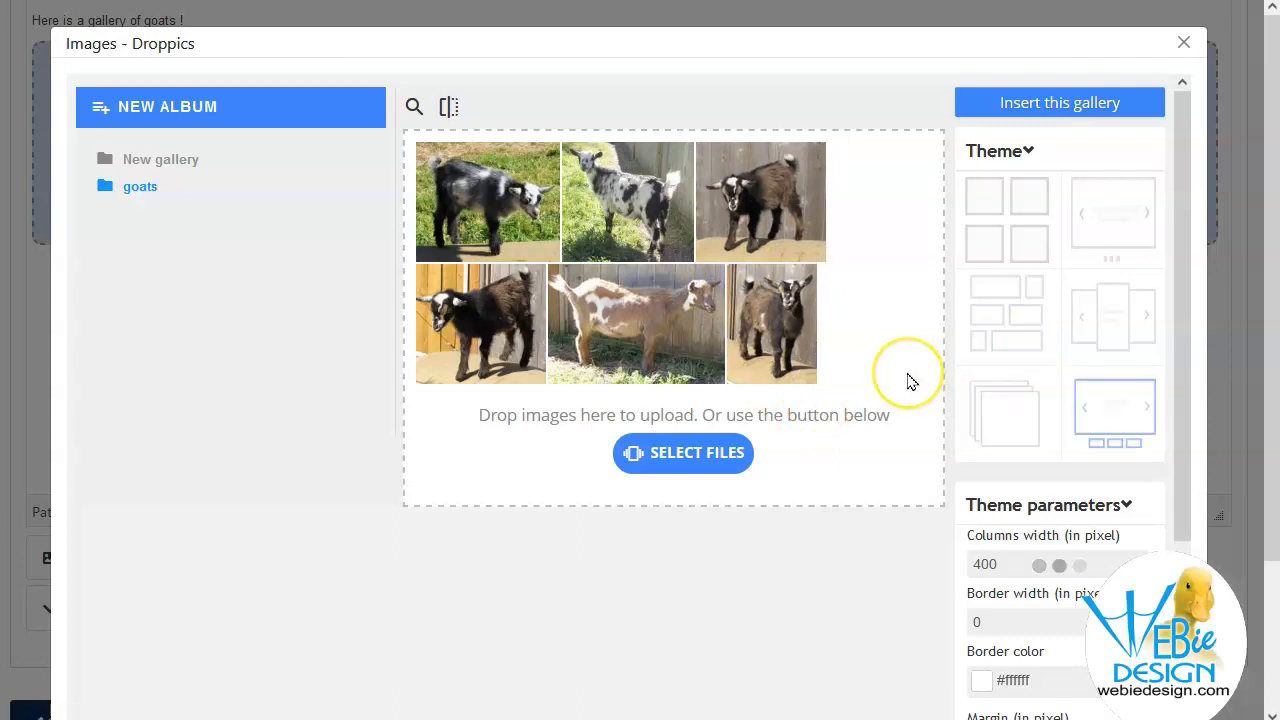
scroll(910, 381, down, 2)
scroll(910, 381, down, 4)
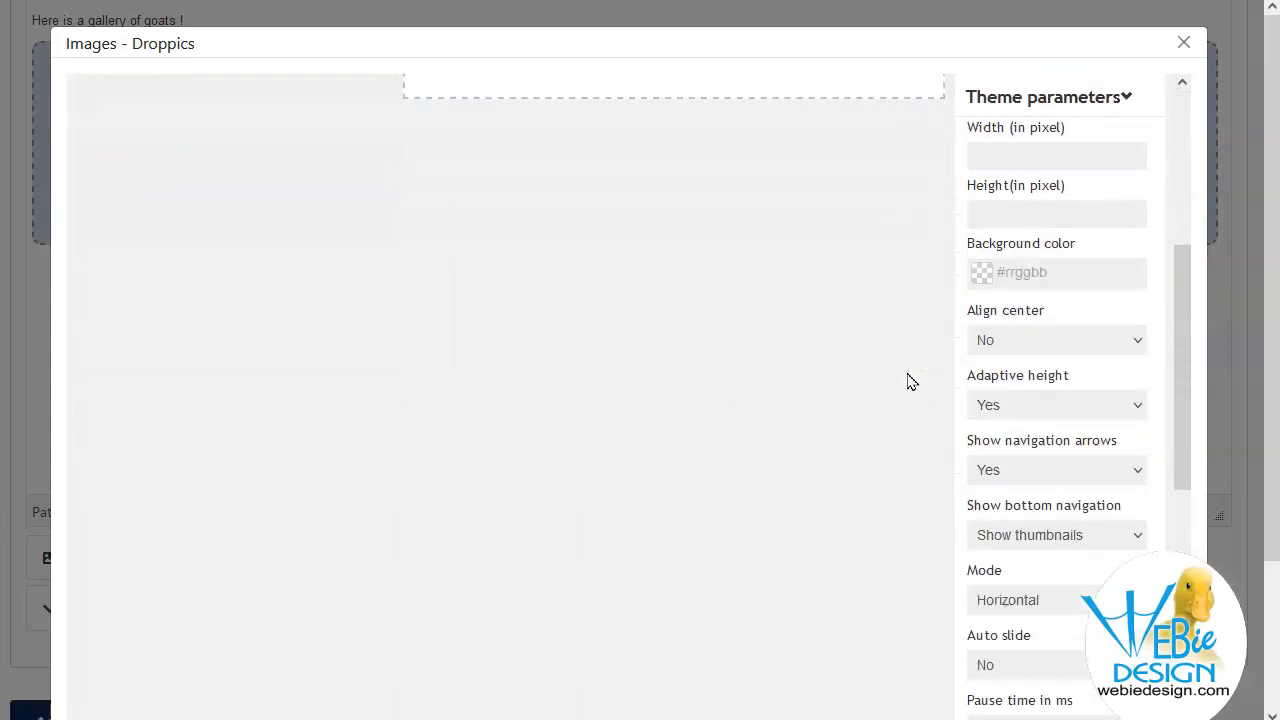
click(998, 153)
text(600)
click(997, 212)
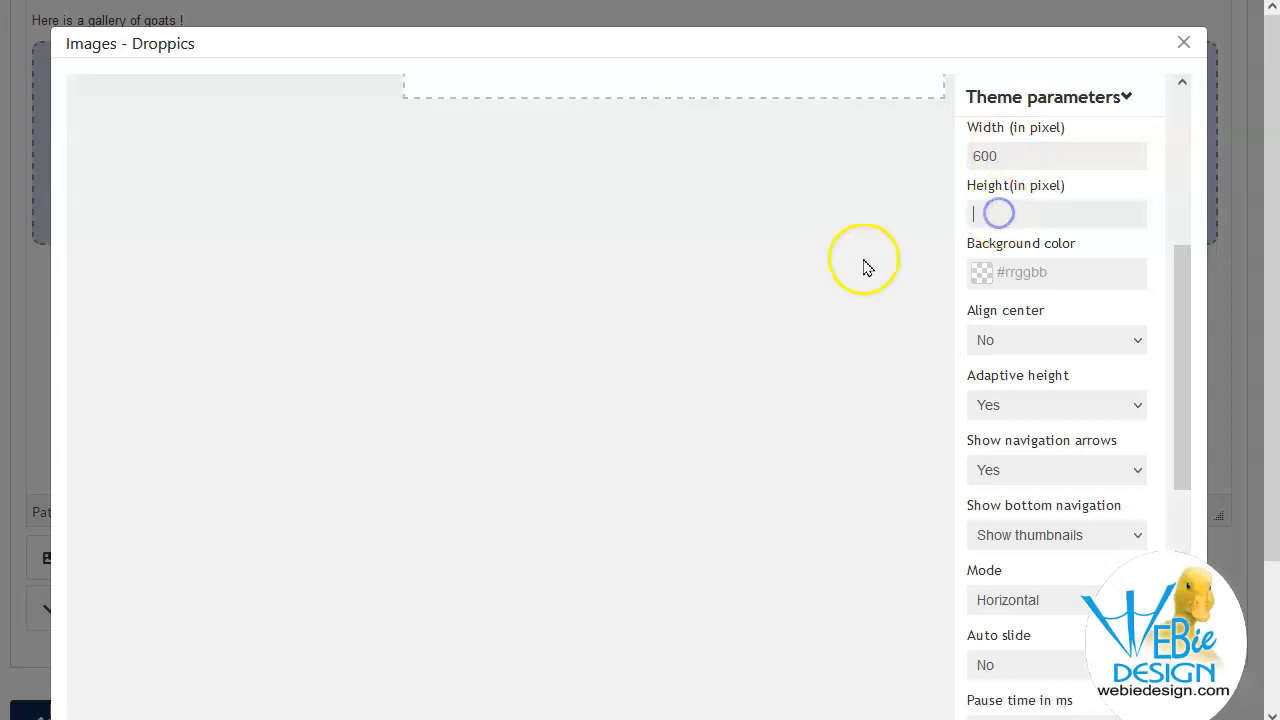
Turn on auto slide in the slider theme parameters and save the gallery options.
scroll(1062, 368, down, 2)
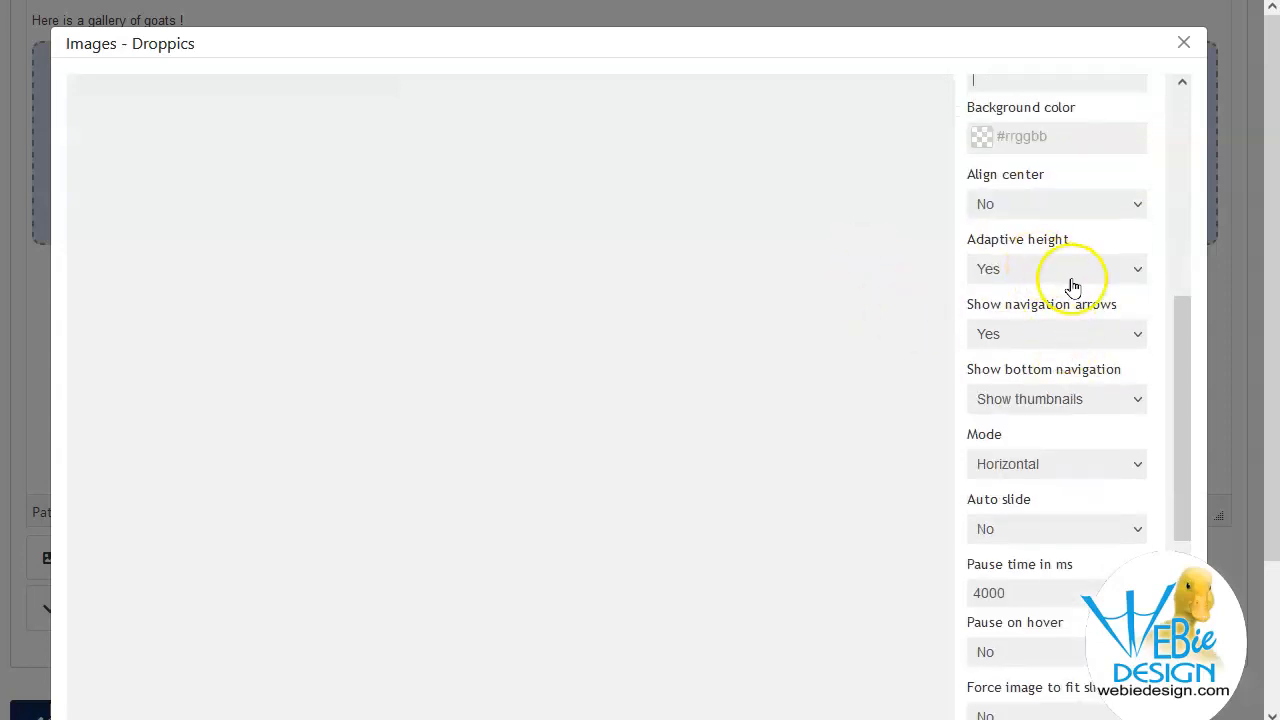
scroll(1081, 350, down, 2)
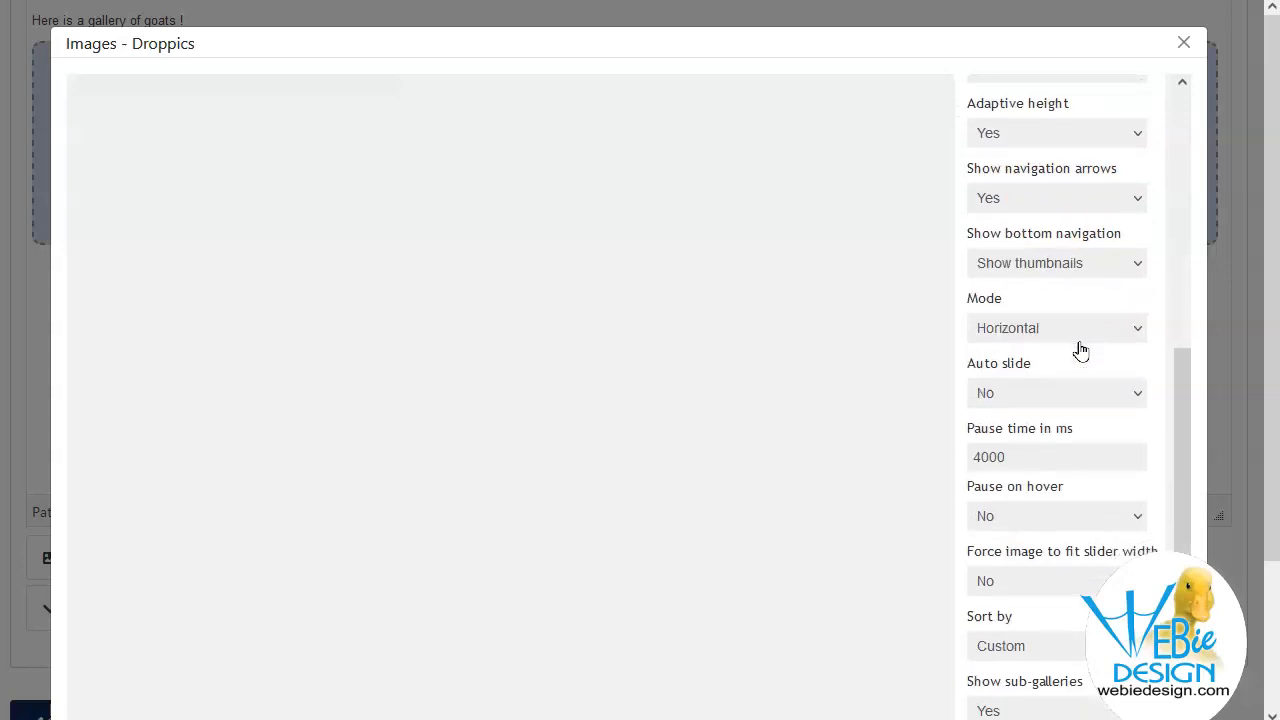
scroll(1080, 314, down, 2)
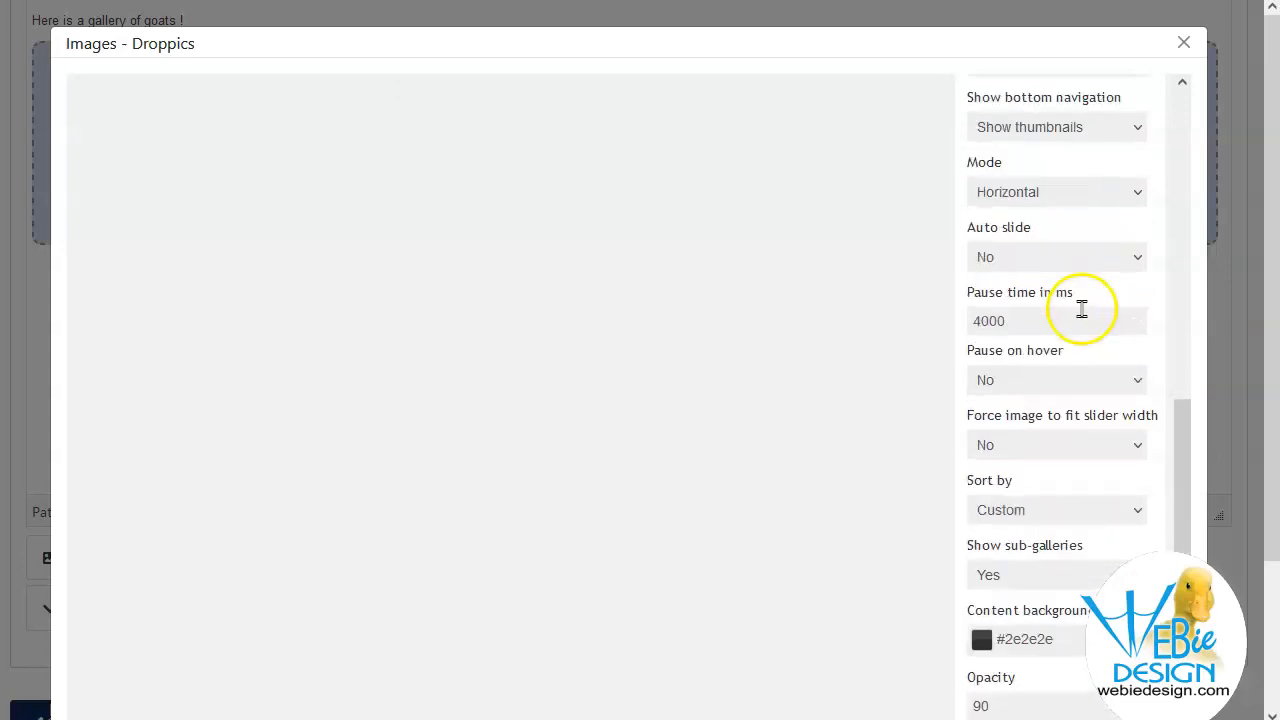
click(1033, 259)
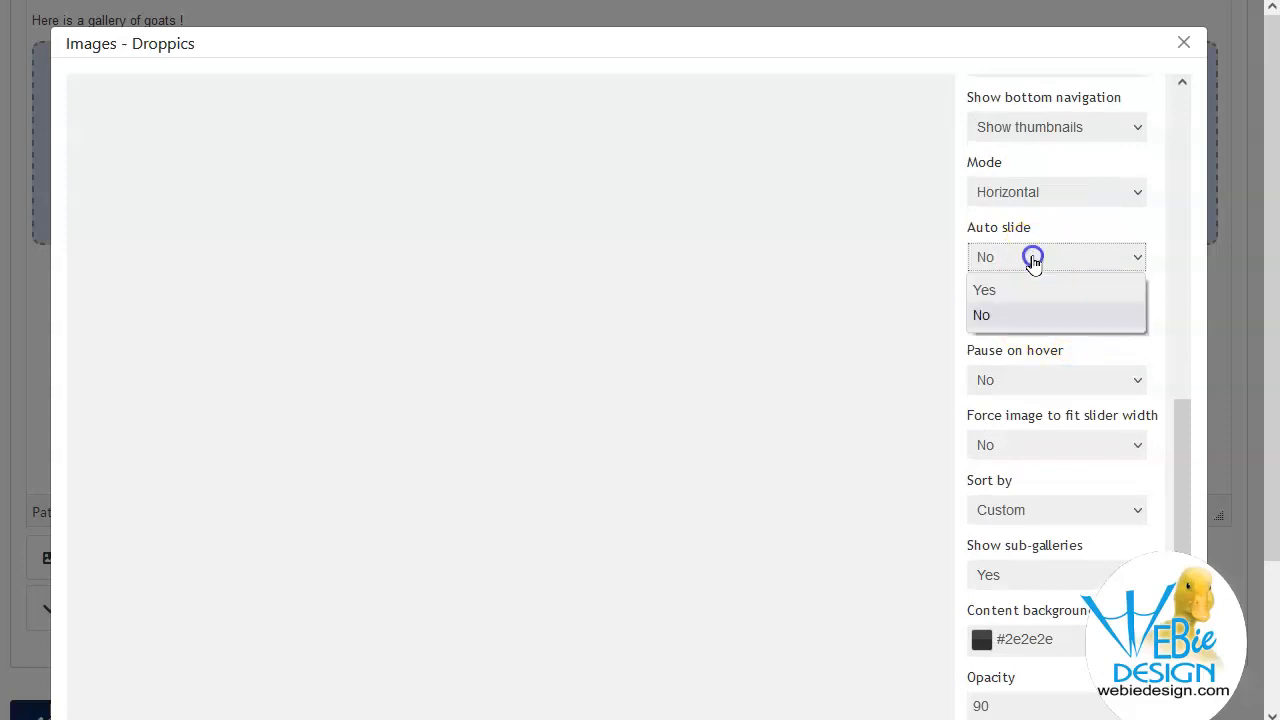
click(1001, 289)
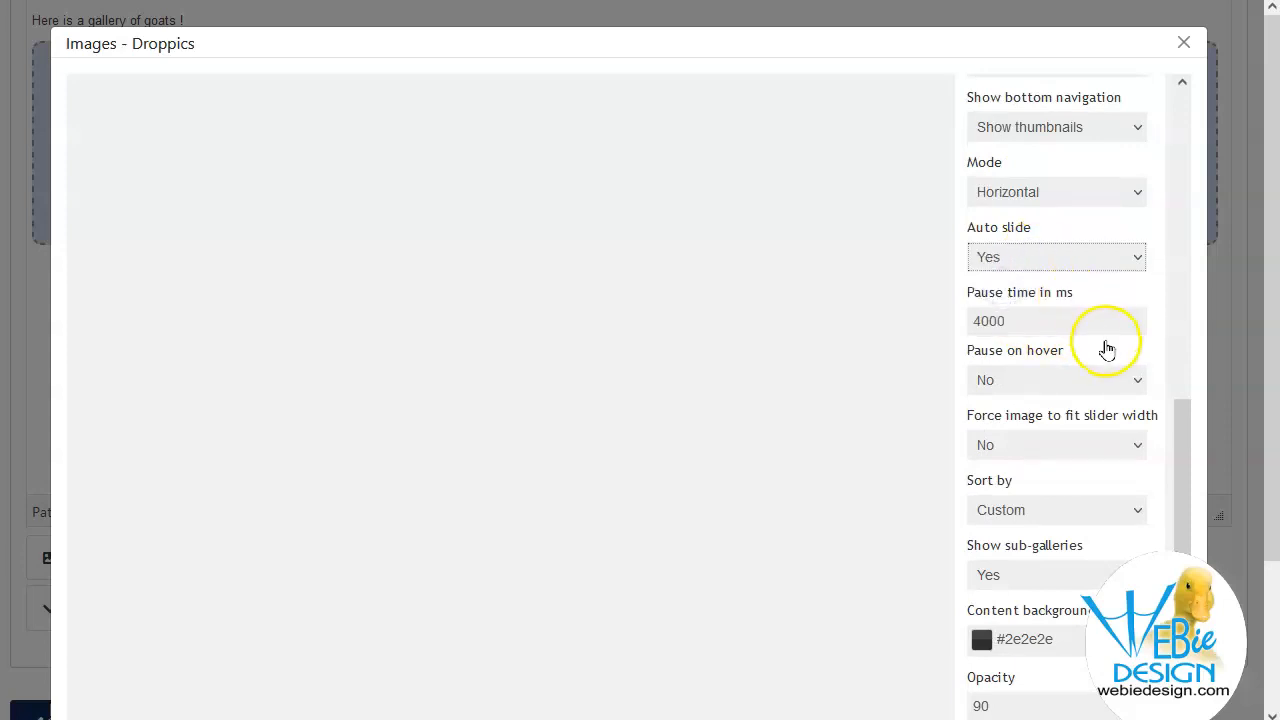
scroll(1108, 351, down, 2)
scroll(1068, 362, down, 2)
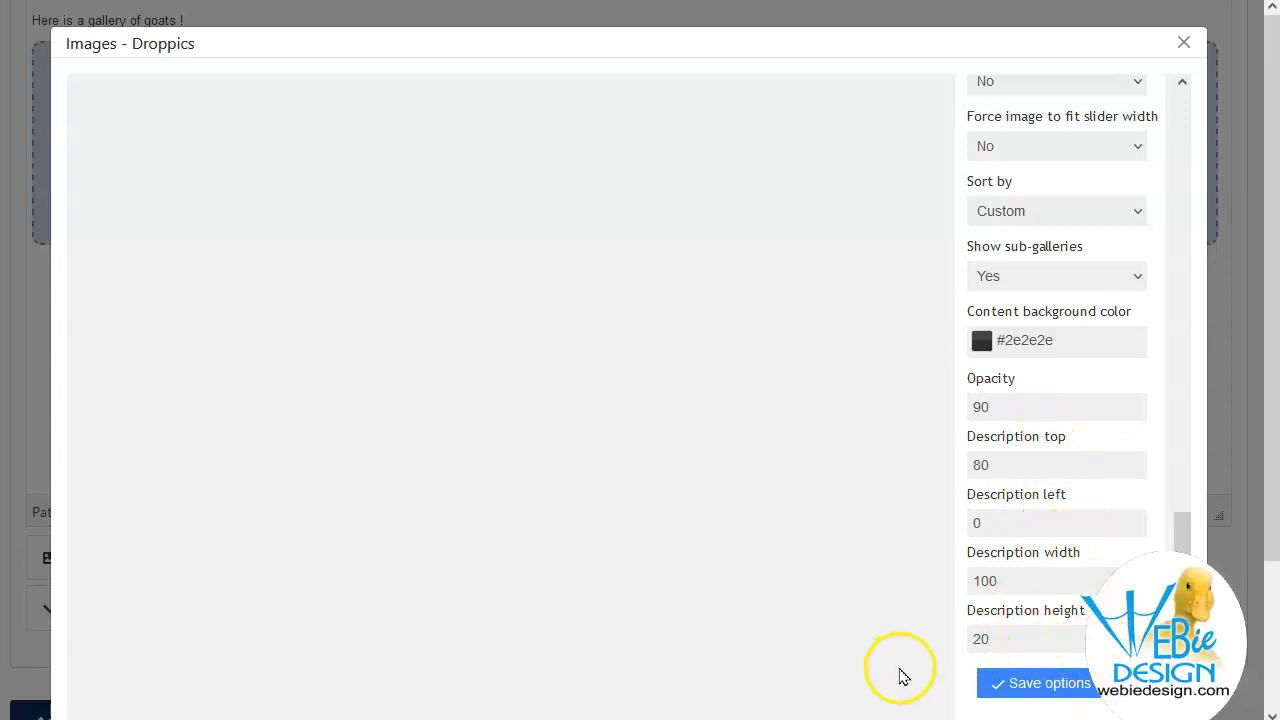
click(1022, 688)
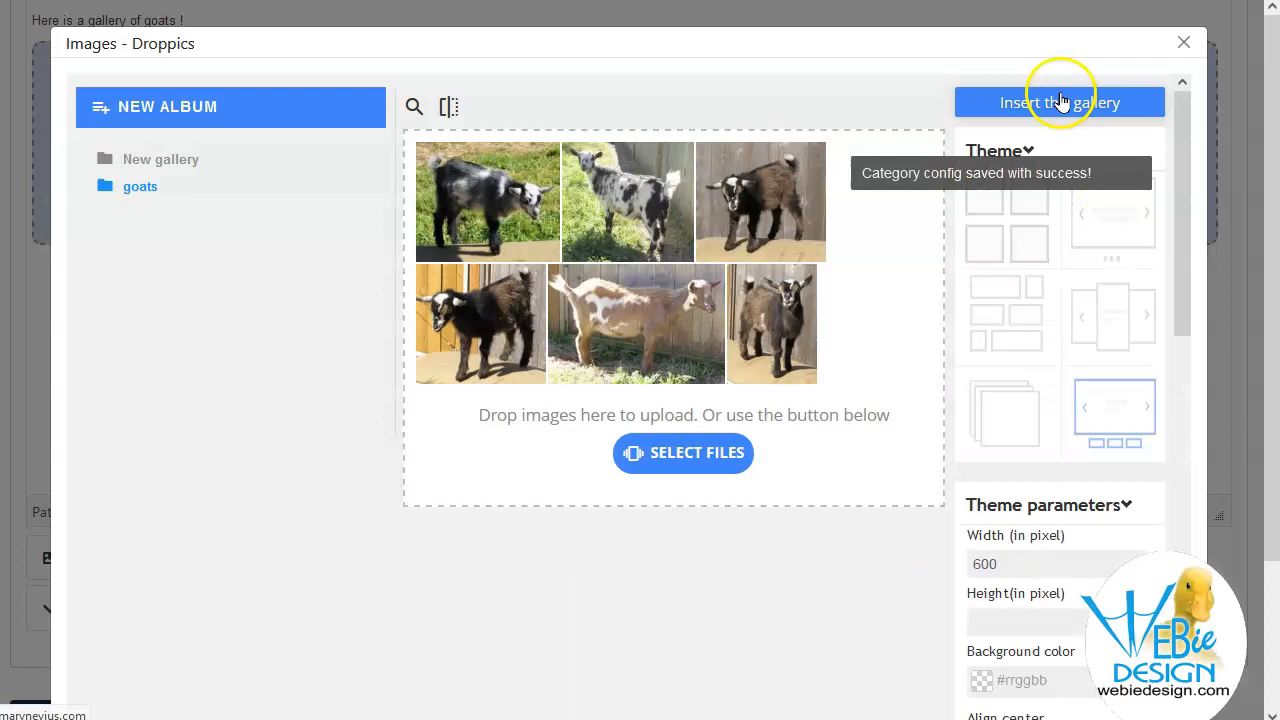
Insert the updated goats gallery into the article and save the article.
click(1062, 102)
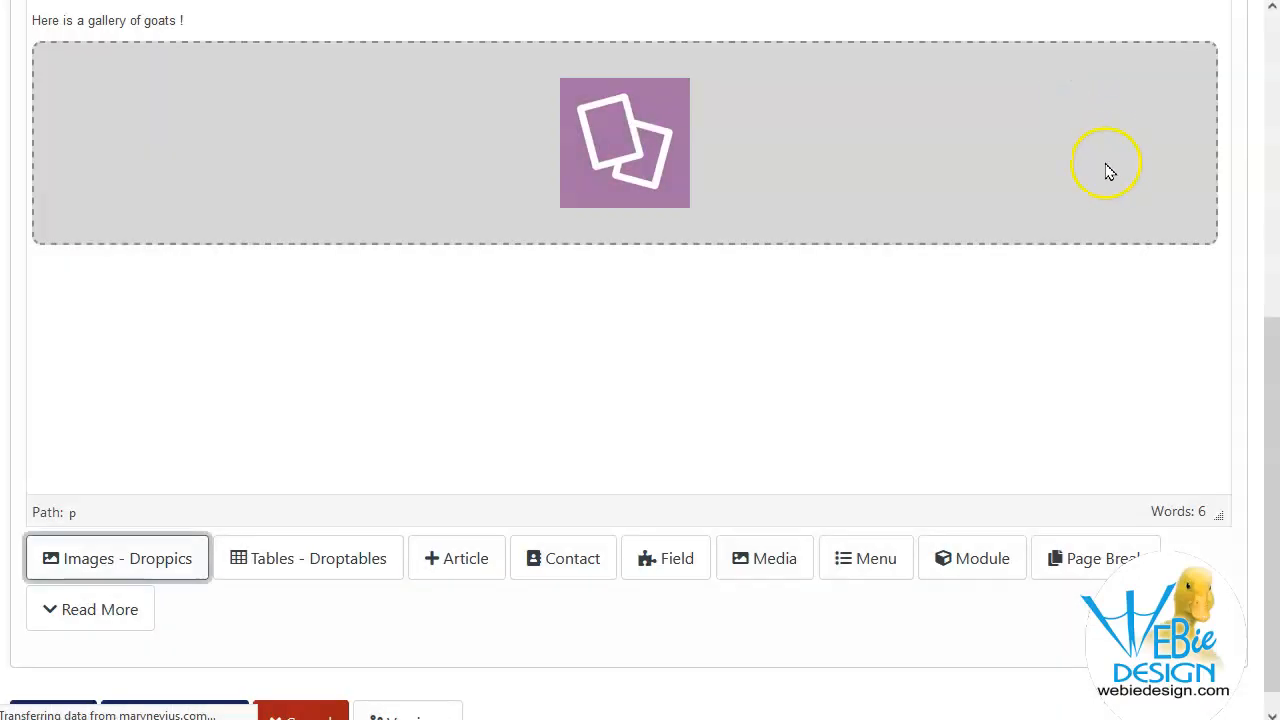
scroll(296, 363, down, 1)
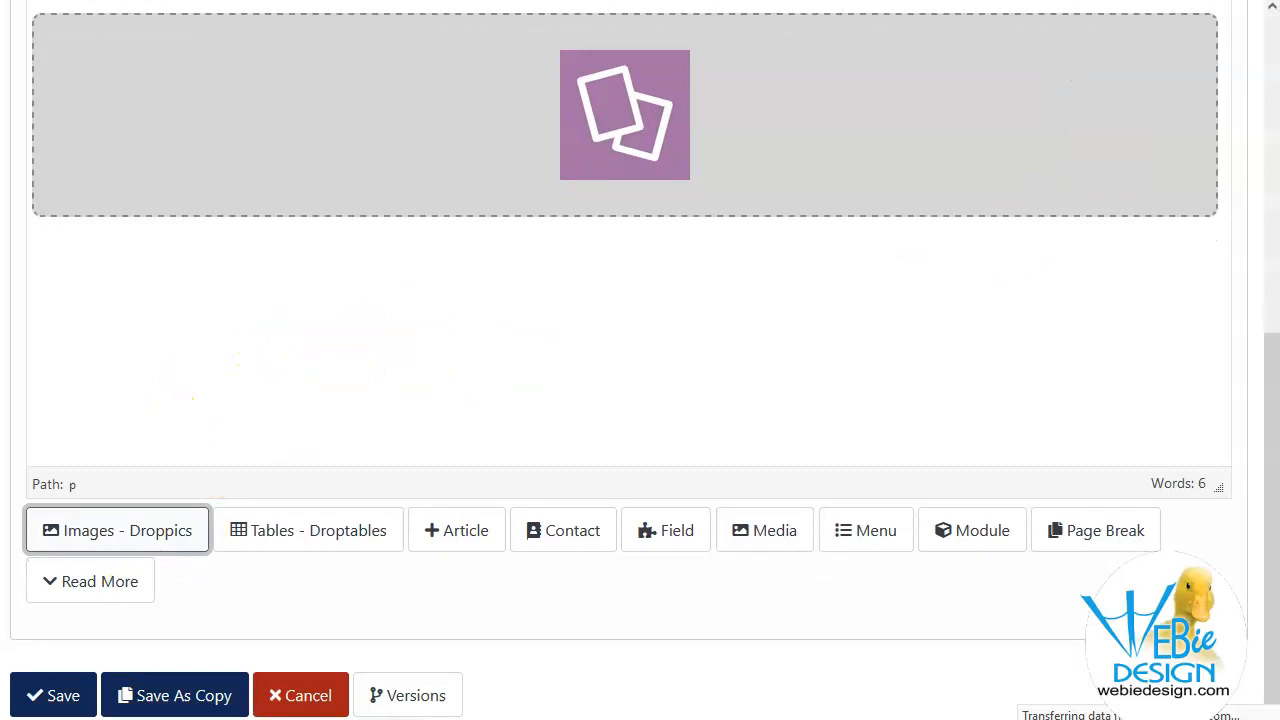
click(58, 694)
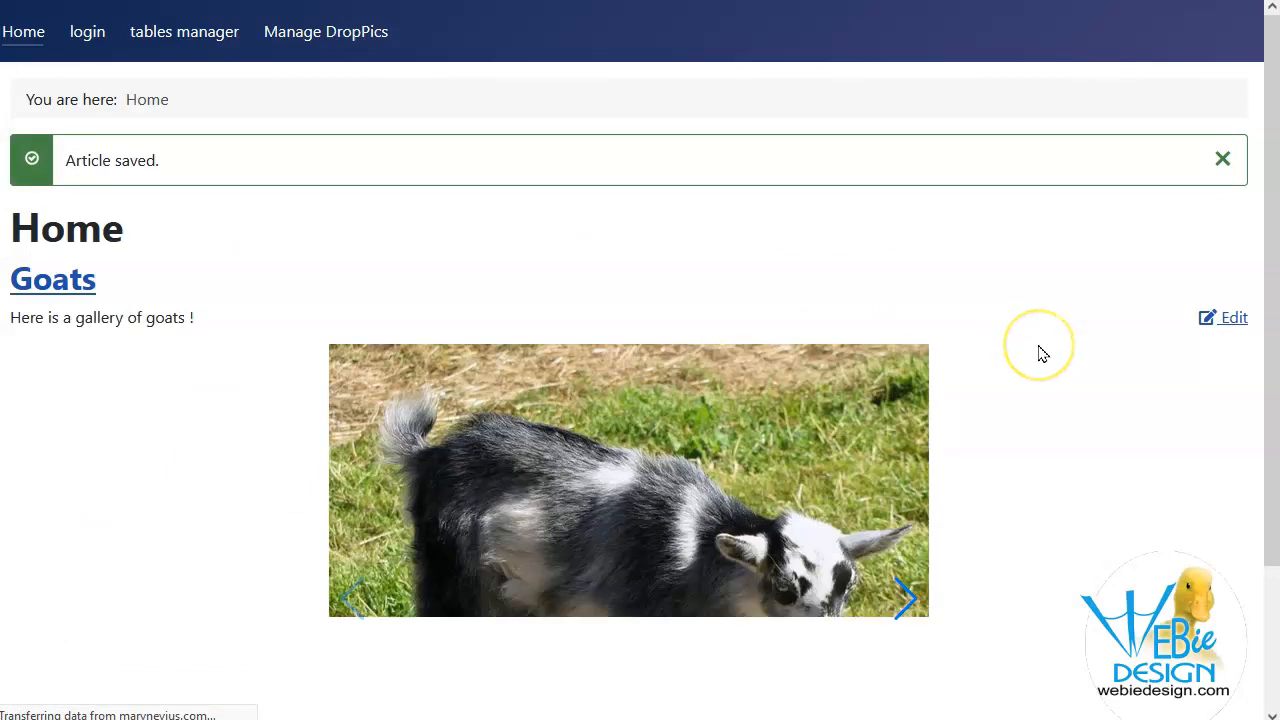
Browse forward through the slides of the published goats slider and view the thumbnails underneath.
scroll(1040, 352, down, 3)
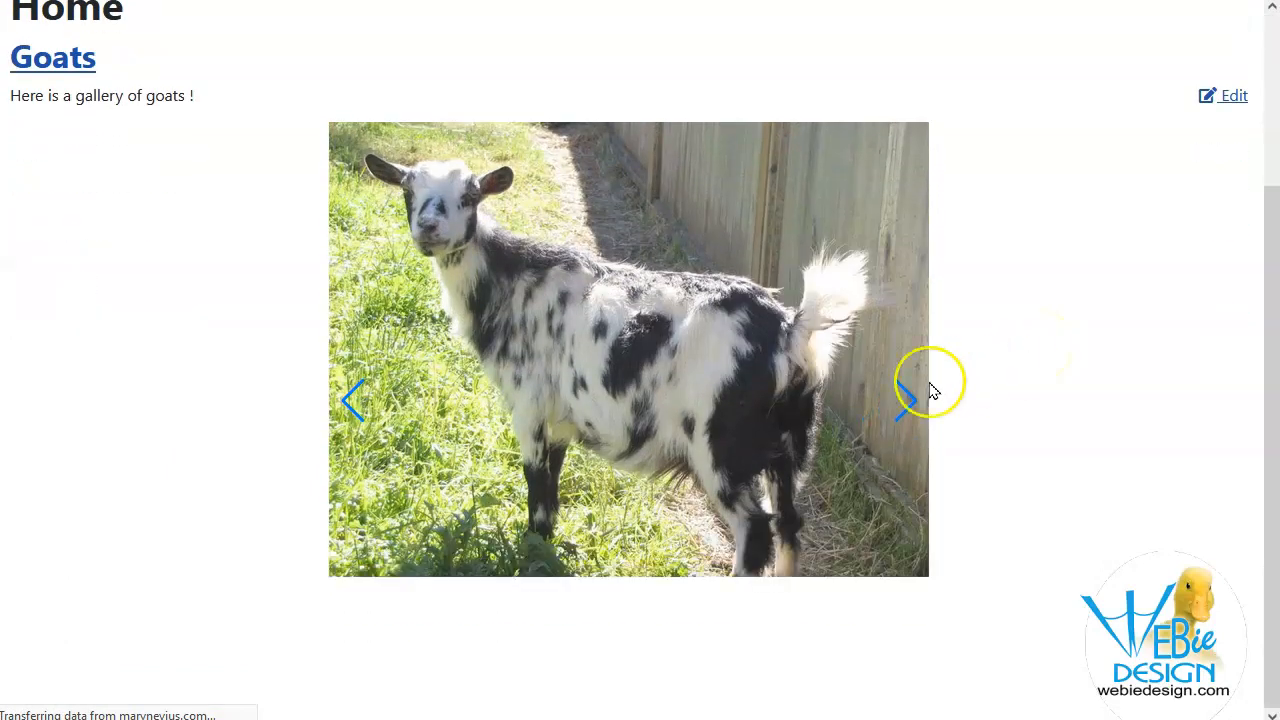
click(903, 386)
click(900, 394)
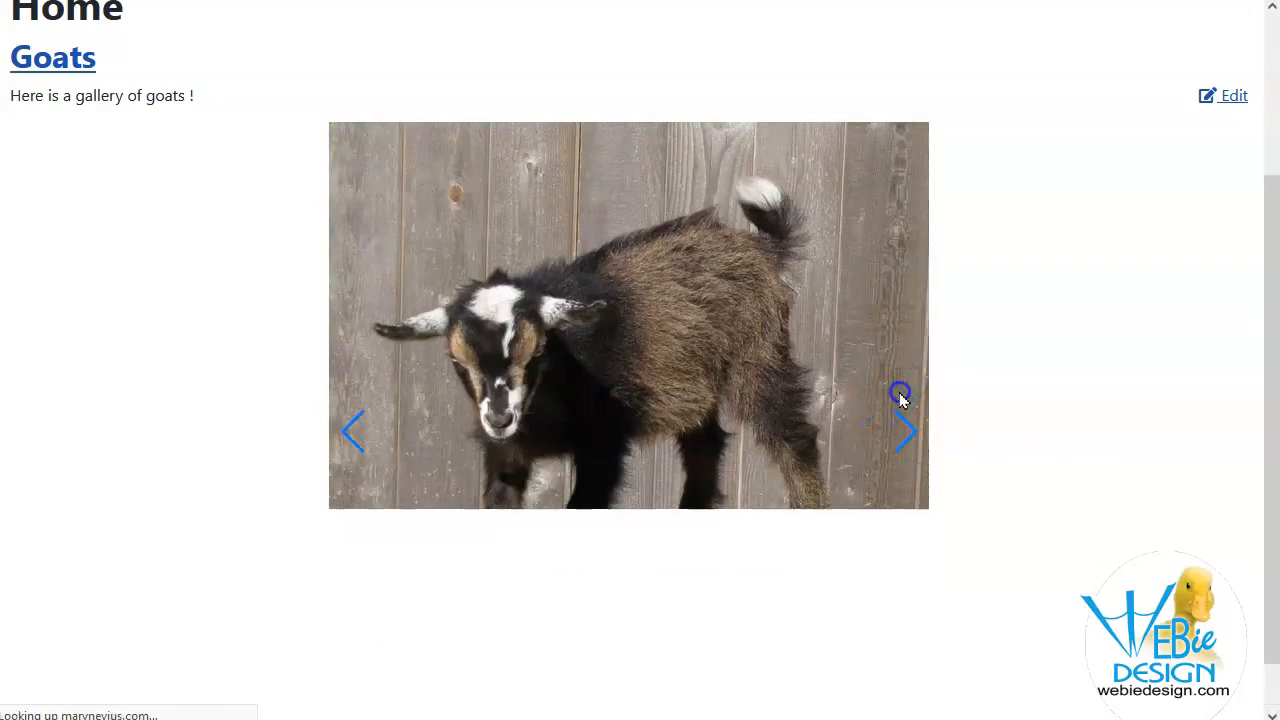
scroll(1000, 408, down, 1)
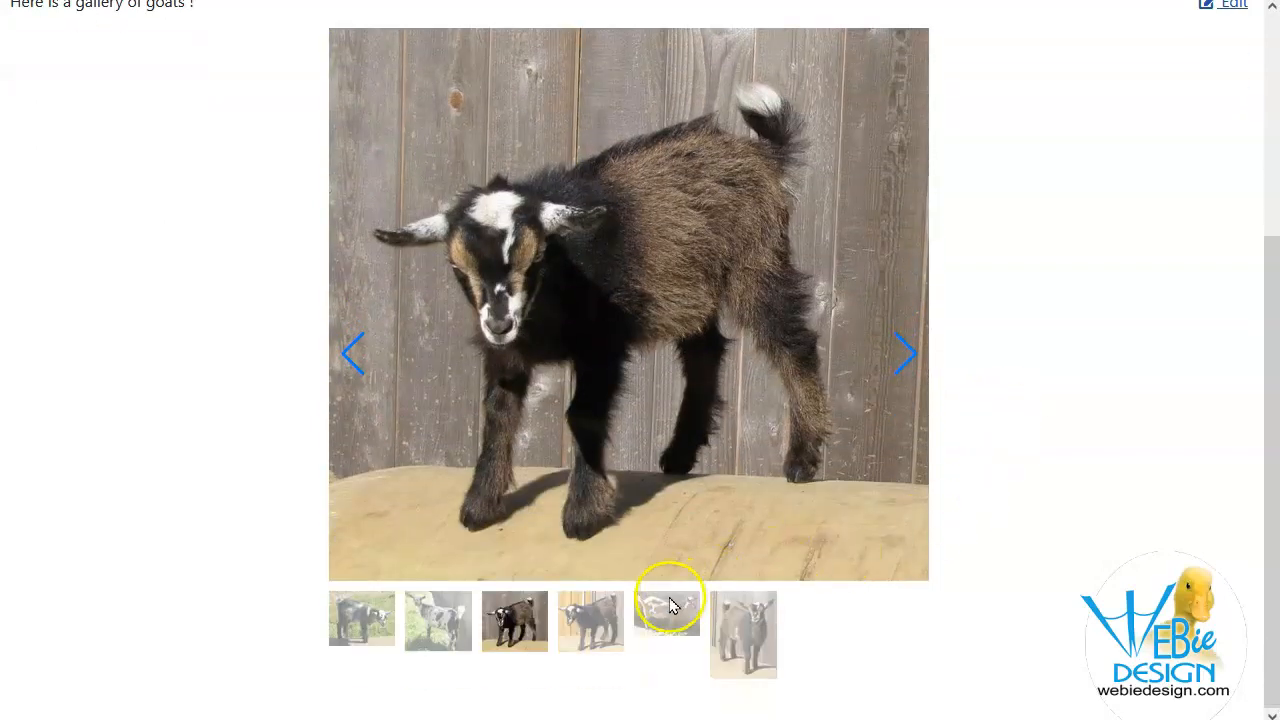